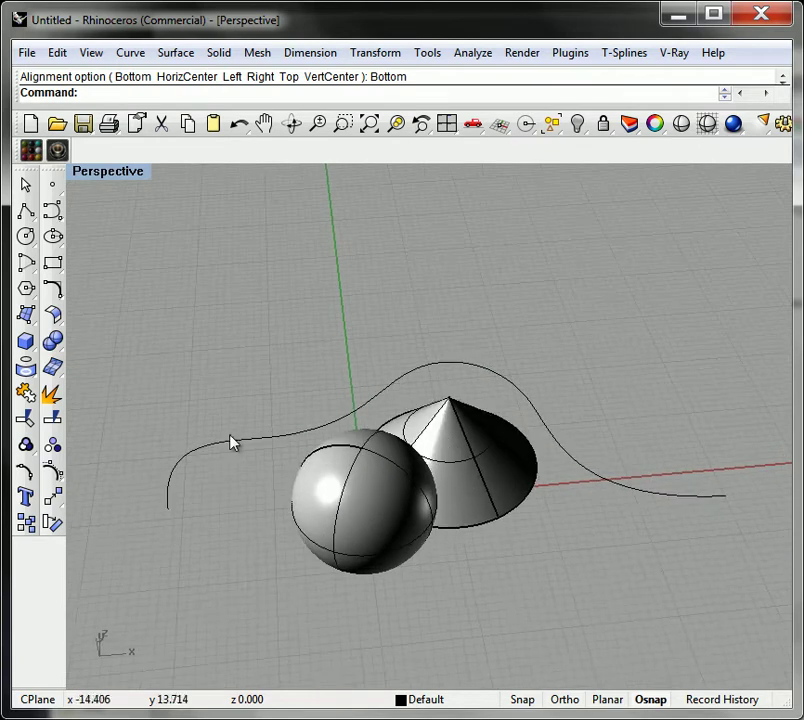
# Inspect the shaded sphere, cone and curve from several angles and review the viewport's available display modes
pyautogui.moveTo(265, 534); pyautogui.dragTo(370, 552, button='right')
pyautogui.scroll(6, 199, 512)
pyautogui.scroll(-4, 251, 481)
pyautogui.moveTo(427, 500); pyautogui.dragTo(472, 617, button='right')
pyautogui.scroll(4, 472, 617)
pyautogui.click(104, 174)
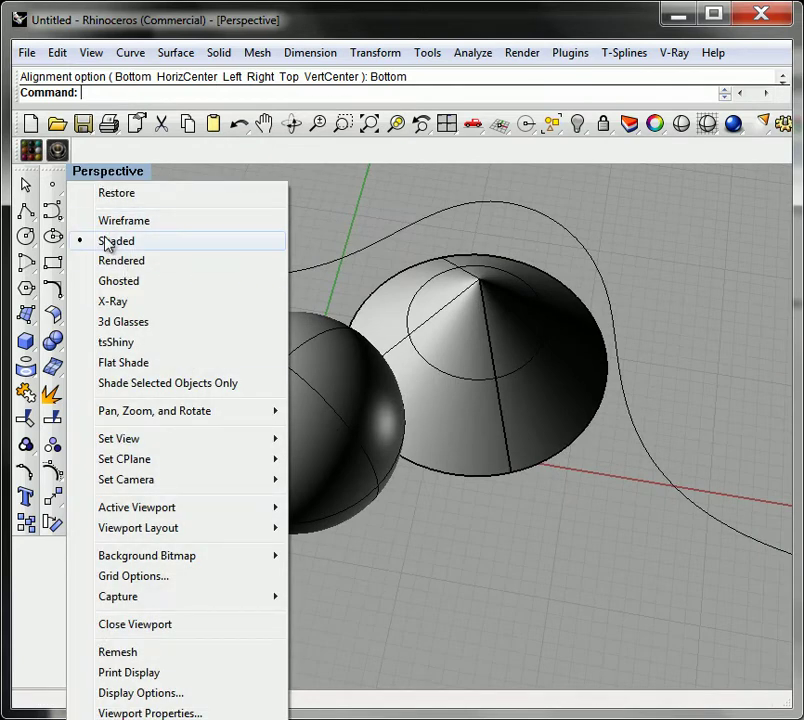
pyautogui.click(369, 204)
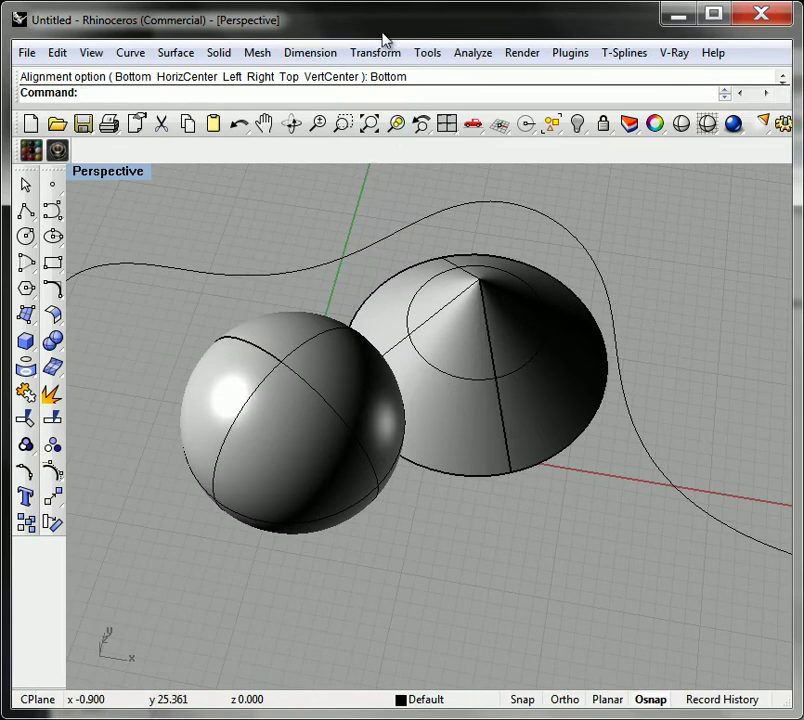
# Open the Advanced Settings list of display modes under Appearance in the Rhino Options
pyautogui.click(427, 55)
pyautogui.click(463, 442)
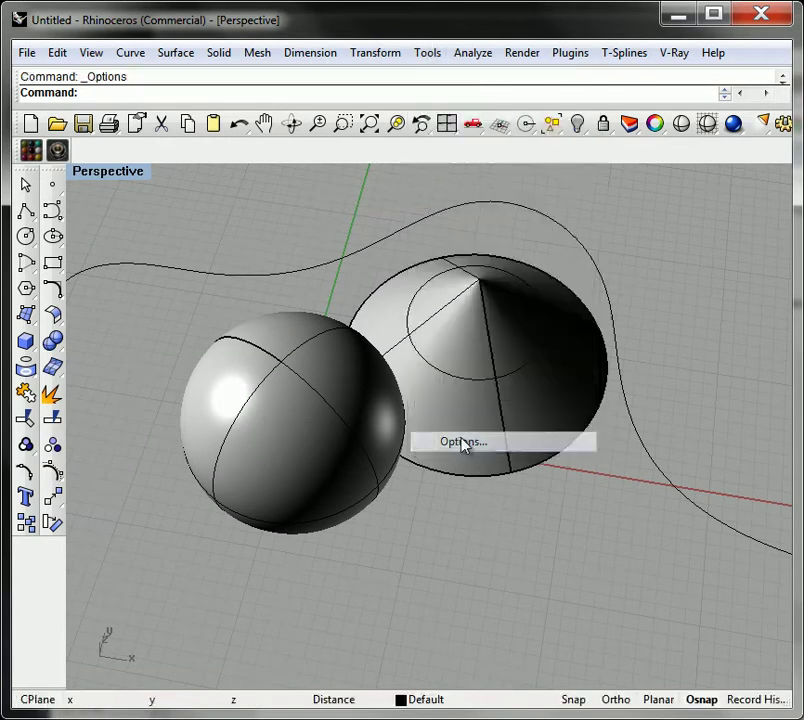
pyautogui.moveTo(358, 130); pyautogui.dragTo(370, 126)
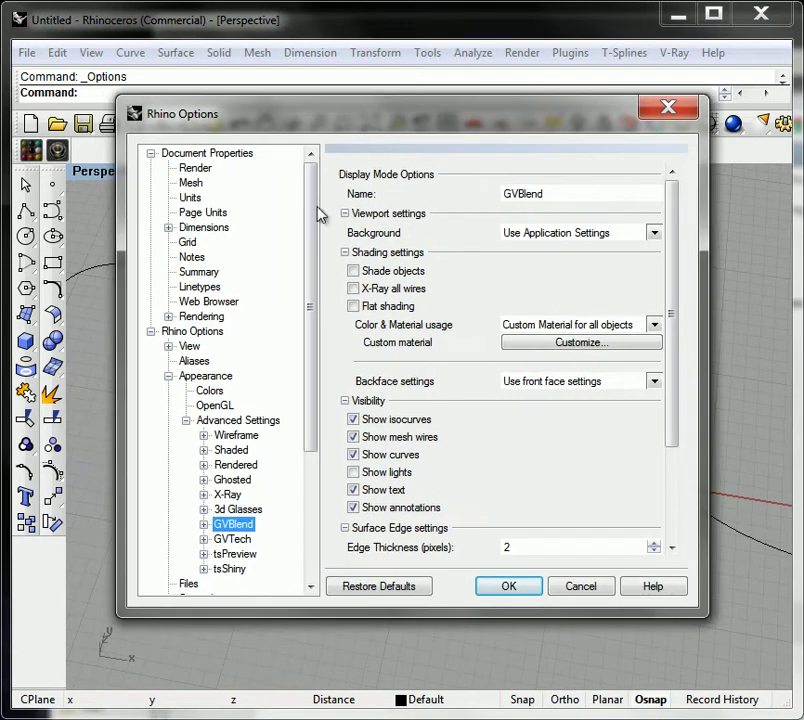
pyautogui.click(168, 377)
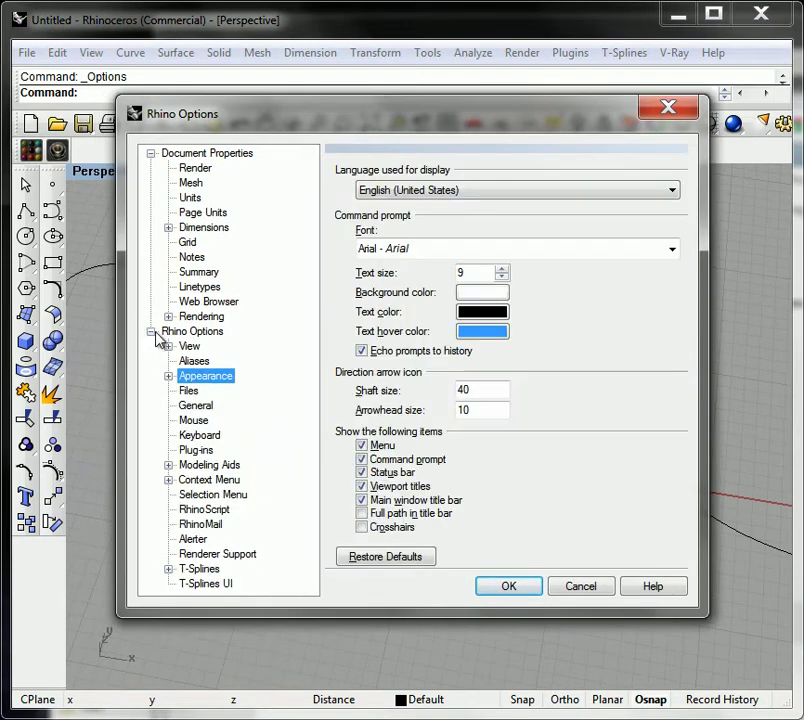
pyautogui.click(168, 377)
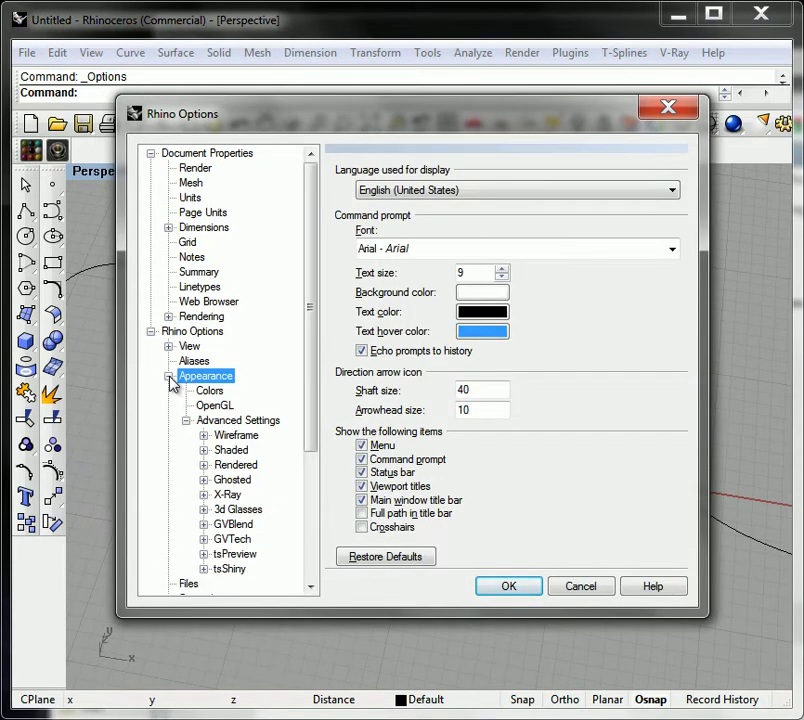
pyautogui.click(219, 421)
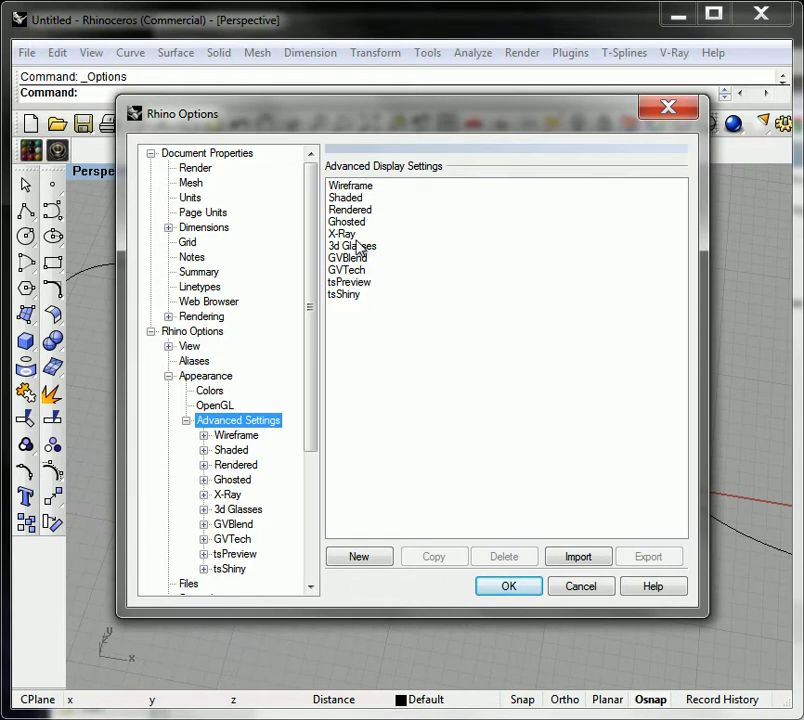
# Copy the Wireframe display mode and name the copy "test shader"
pyautogui.click(347, 188)
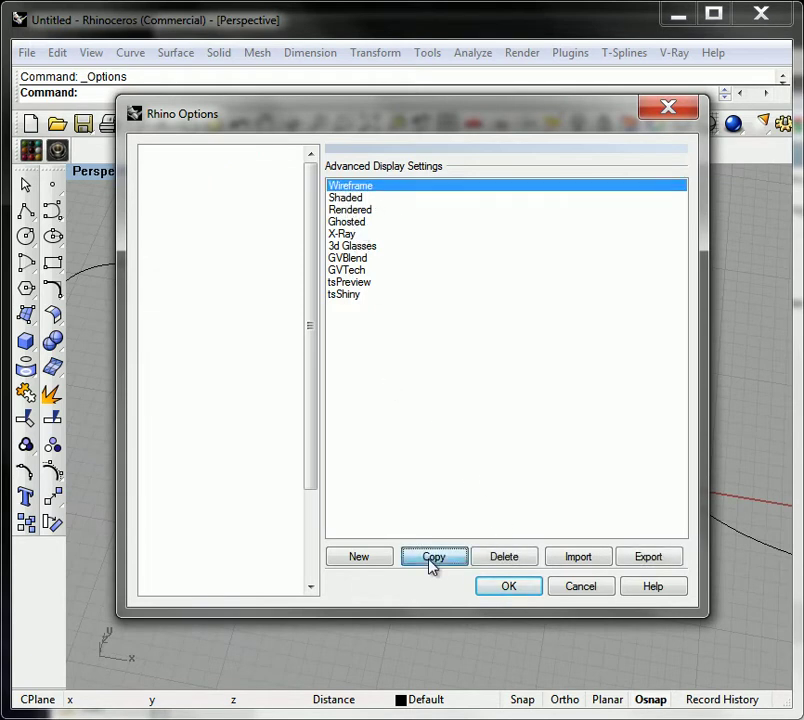
pyautogui.click(433, 558)
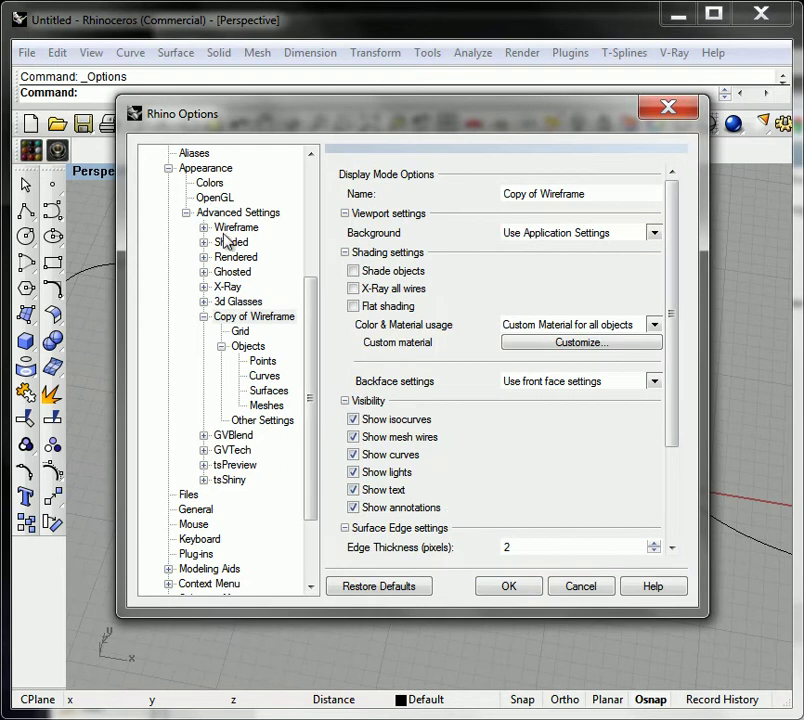
pyautogui.click(254, 318)
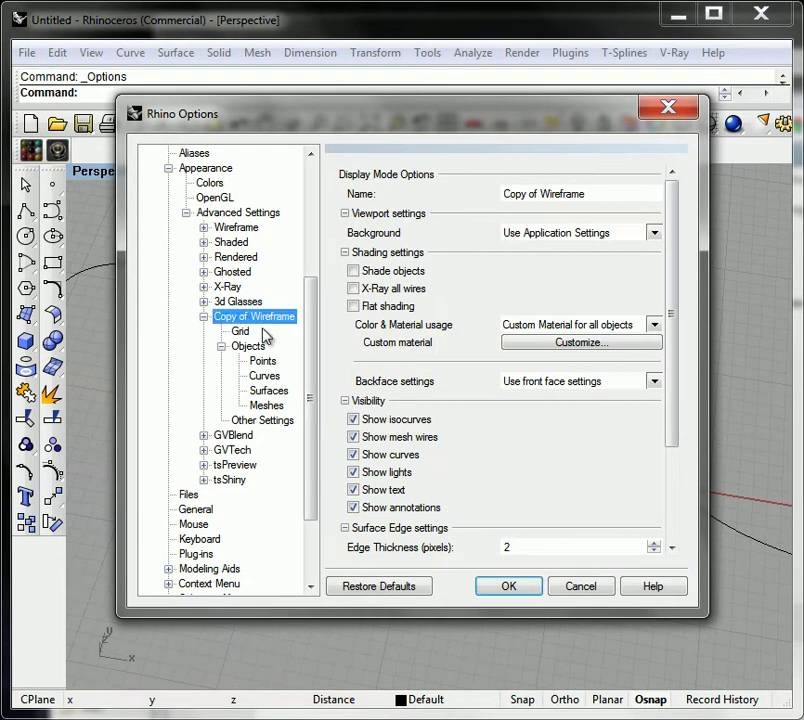
pyautogui.click(609, 195)
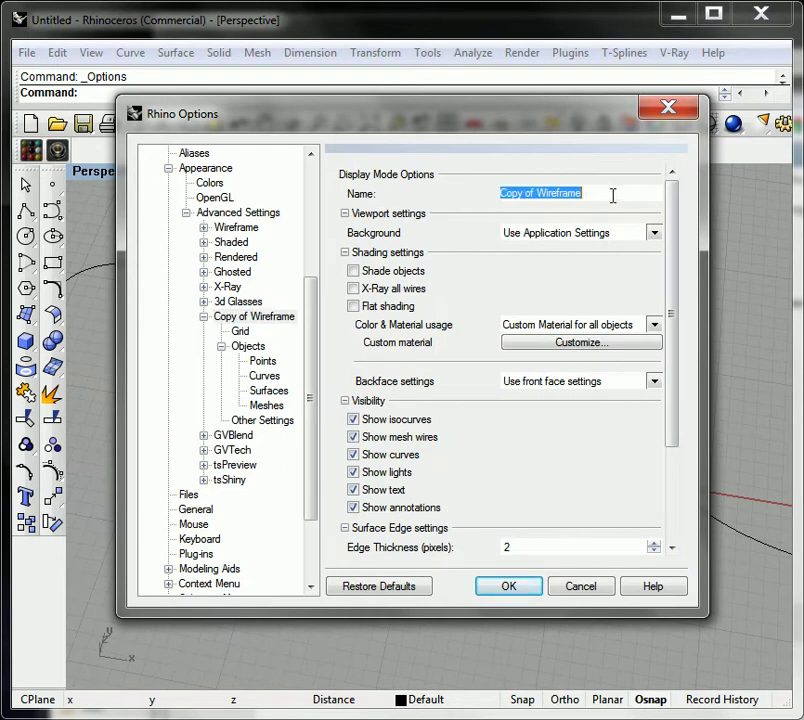
pyautogui.write('test shader')
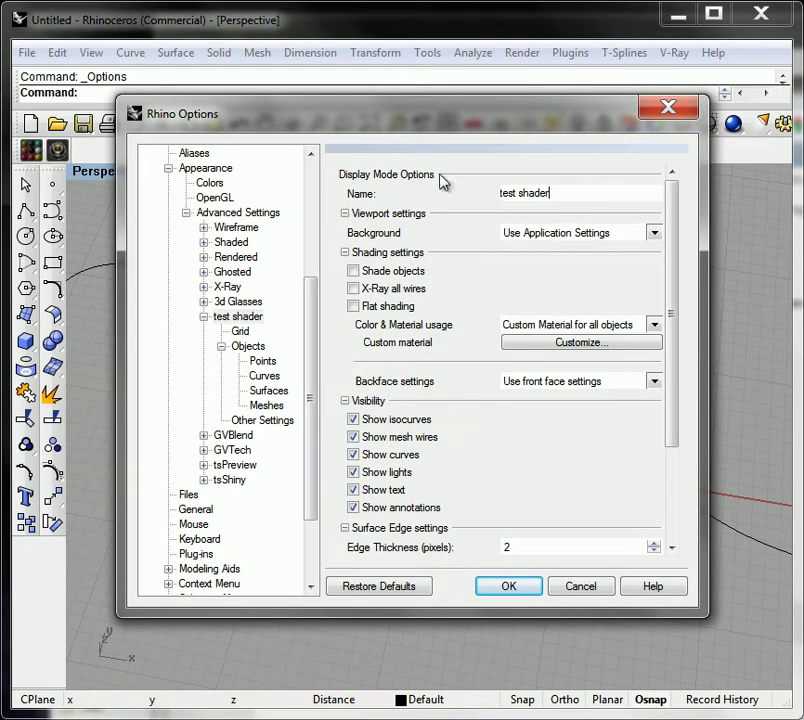
# Set the test shader display mode's viewport background to Gradient 4 Colors
pyautogui.moveTo(434, 120); pyautogui.dragTo(398, 104)
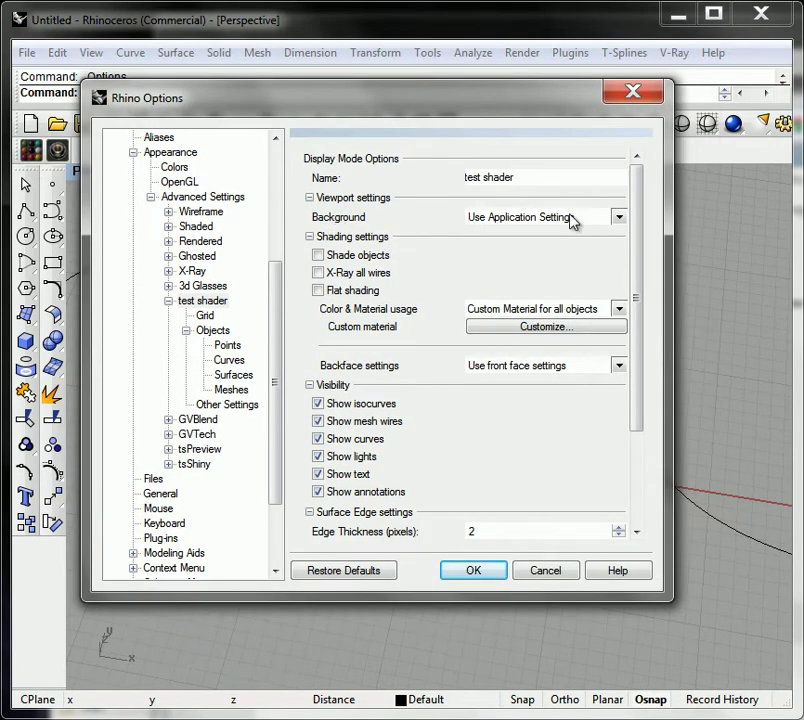
pyautogui.click(619, 216)
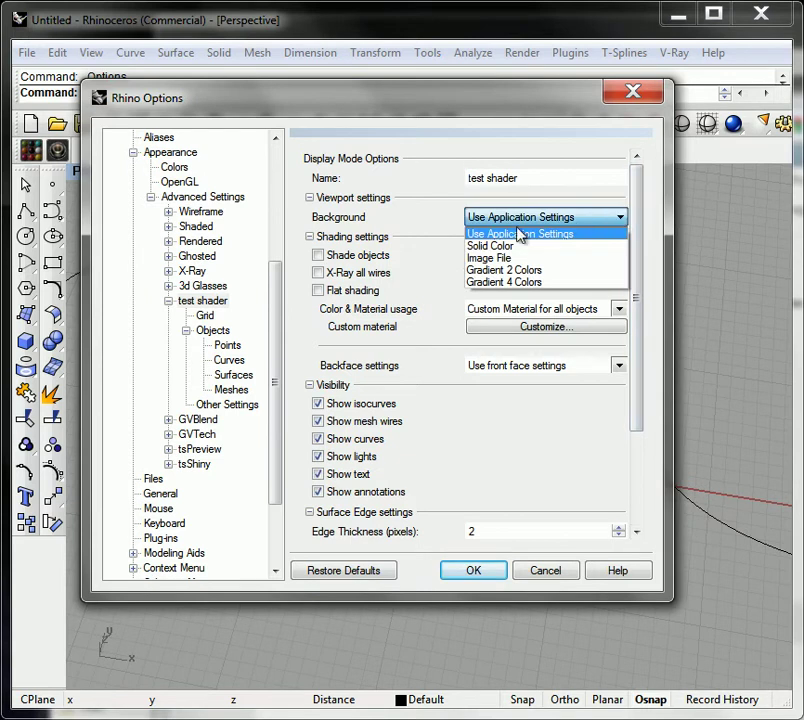
pyautogui.click(341, 228)
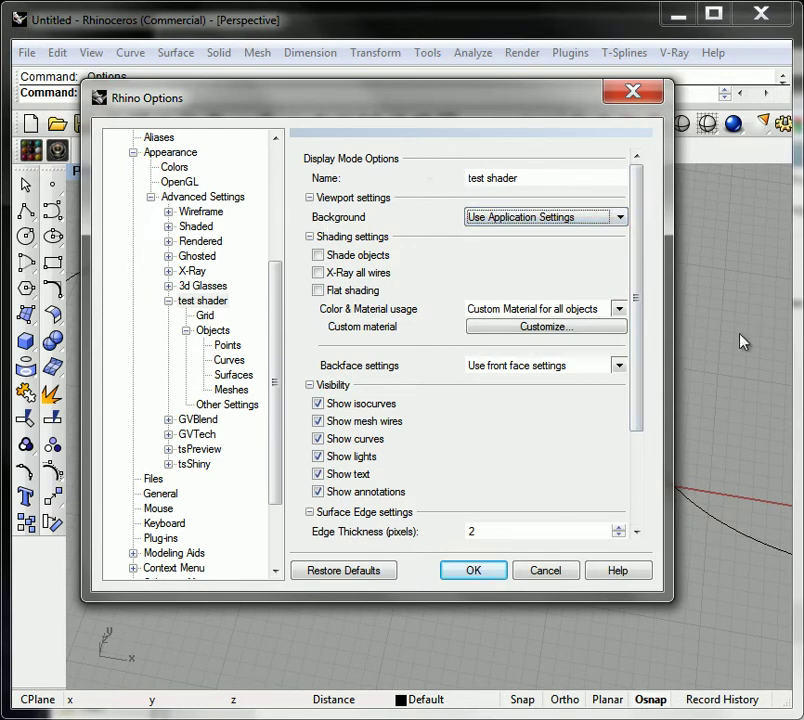
pyautogui.moveTo(378, 127); pyautogui.dragTo(511, 594)
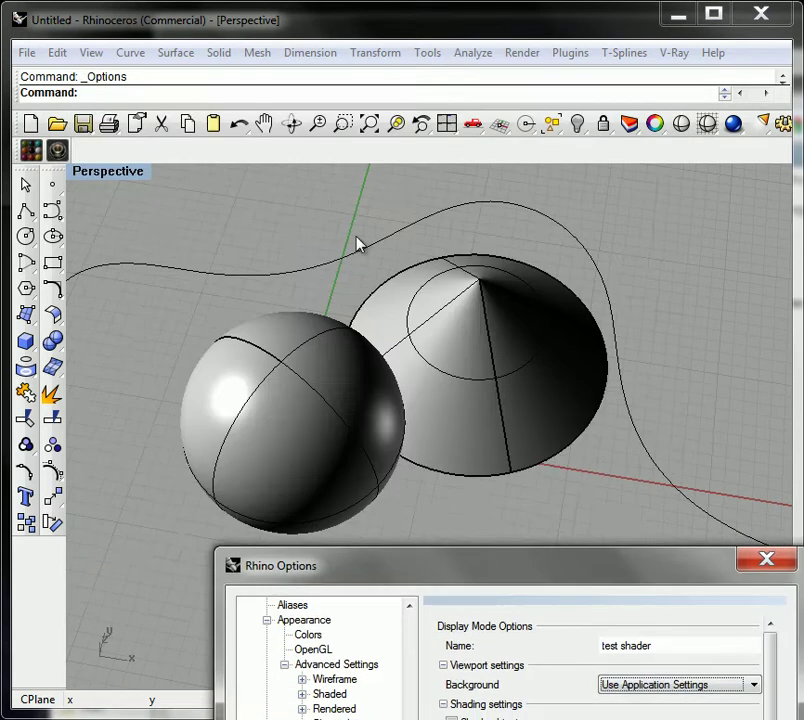
pyautogui.moveTo(563, 582); pyautogui.dragTo(448, 126)
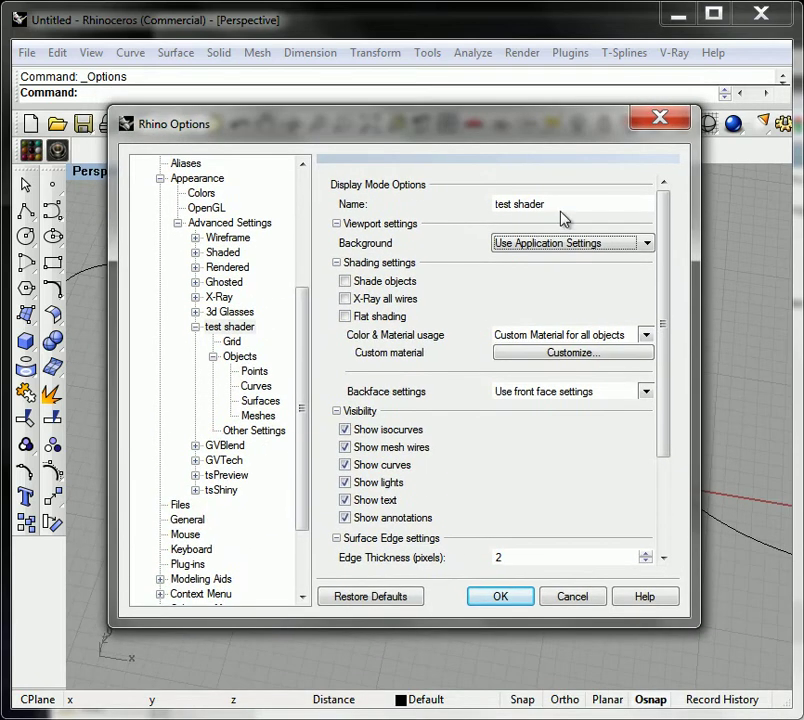
pyautogui.click(650, 245)
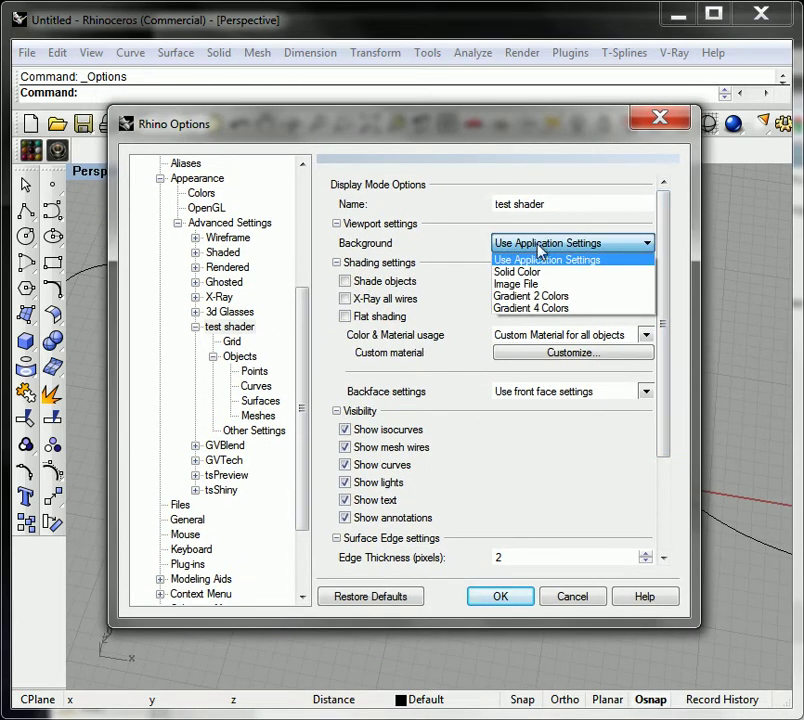
pyautogui.click(527, 310)
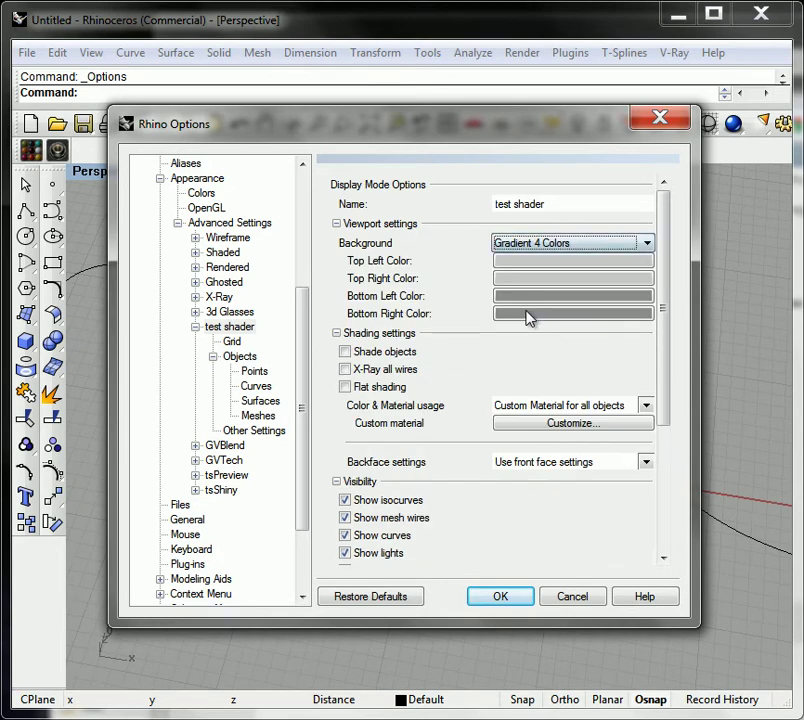
# Set the background gradient's Top Left Color to light cyan, RGB 136, 218, 229
pyautogui.click(526, 261)
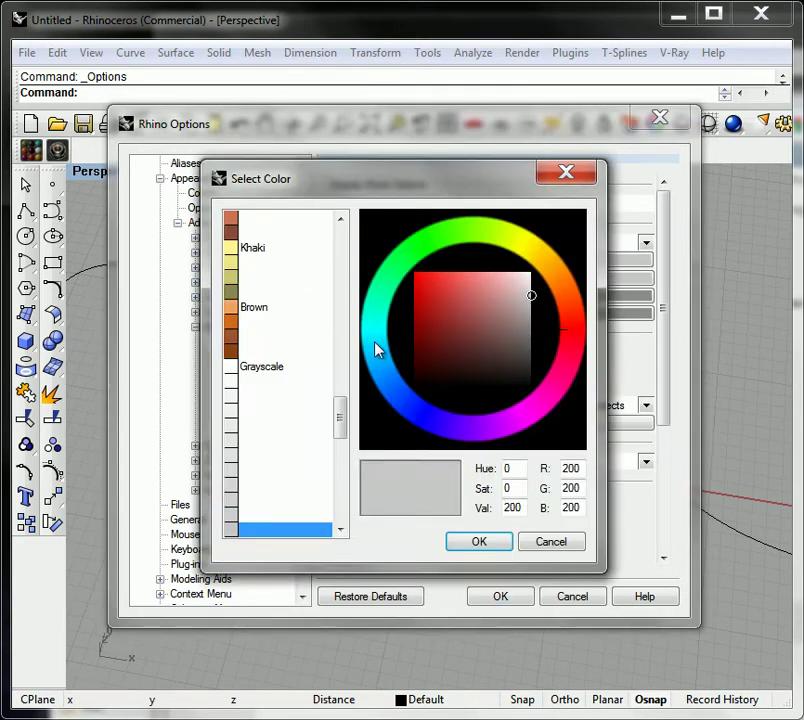
pyautogui.click(378, 352)
pyautogui.click(463, 287)
pyautogui.click(485, 286)
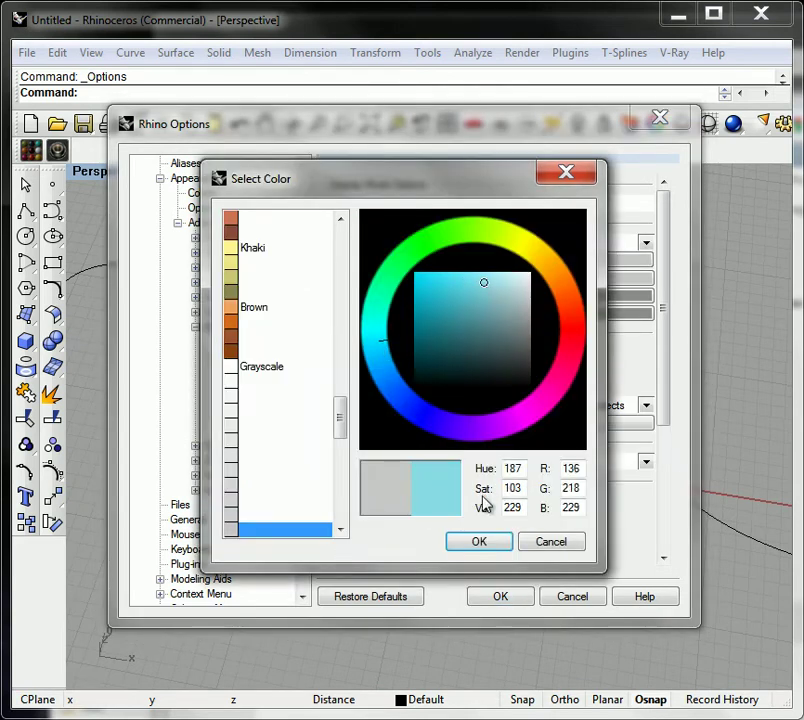
pyautogui.click(483, 547)
# Set the background gradient's Top Right Color to a saturated blue with hue 232
pyautogui.click(580, 281)
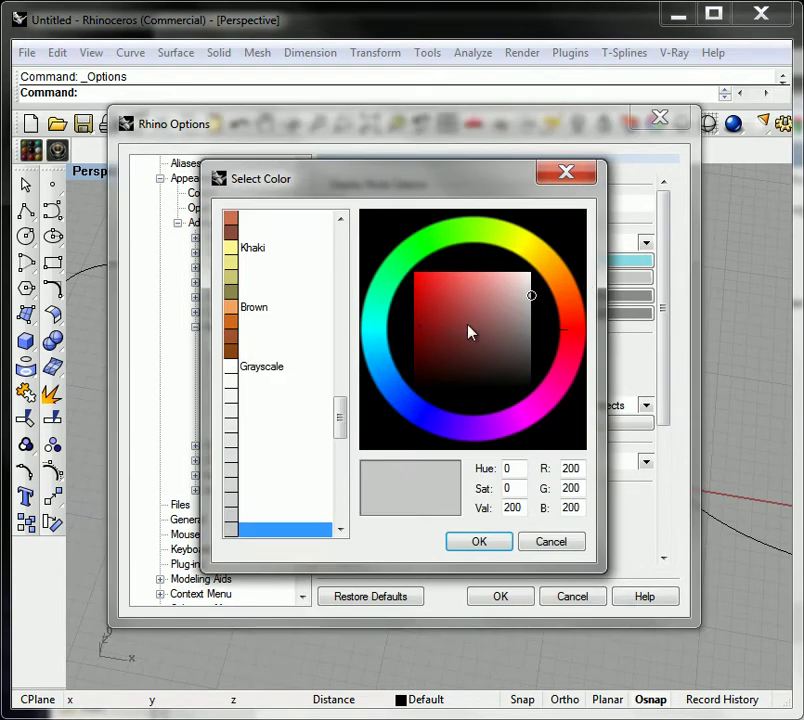
pyautogui.click(408, 410)
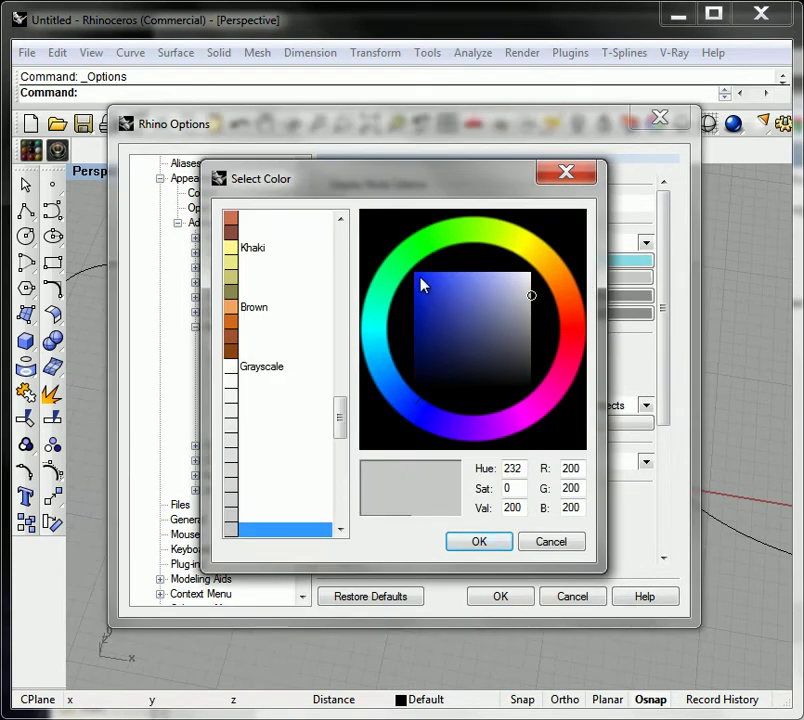
pyautogui.click(420, 276)
pyautogui.click(477, 543)
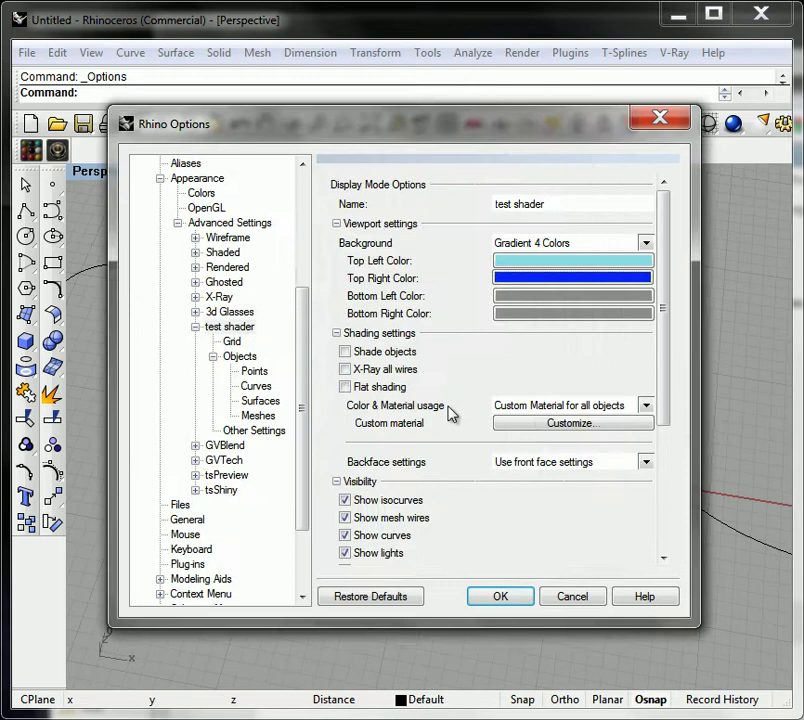
# Set the background gradient's Bottom Left Color to bright red, about RGB 239, 11, 11
pyautogui.click(527, 297)
pyautogui.click(420, 278)
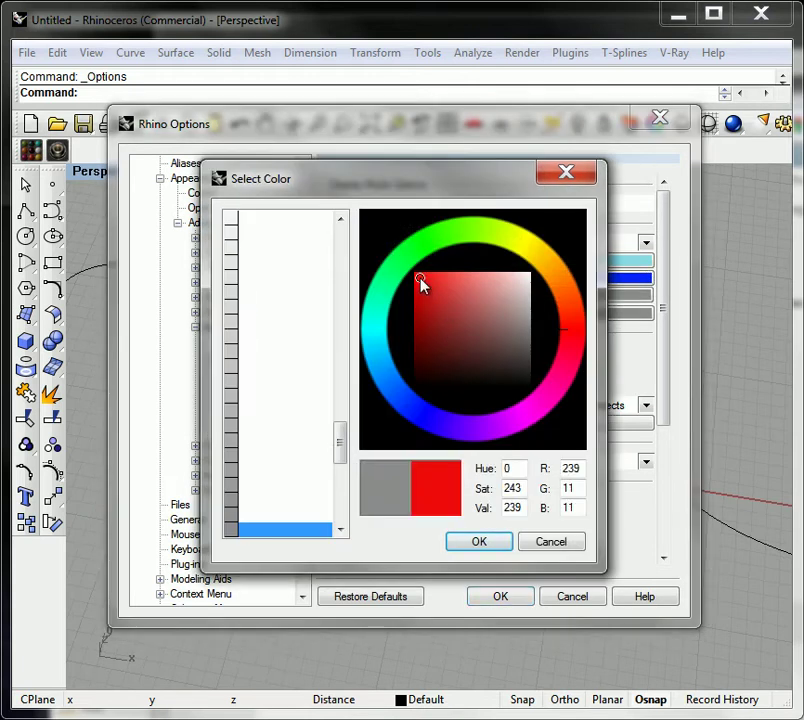
pyautogui.click(468, 540)
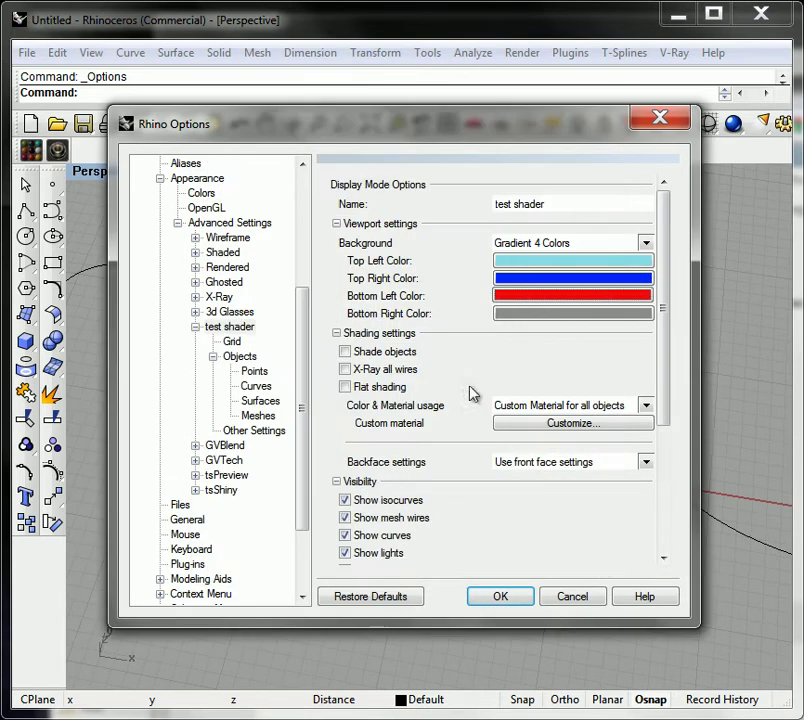
# Set the background gradient's Bottom Right Color to light pink and apply the display mode options
pyautogui.click(518, 314)
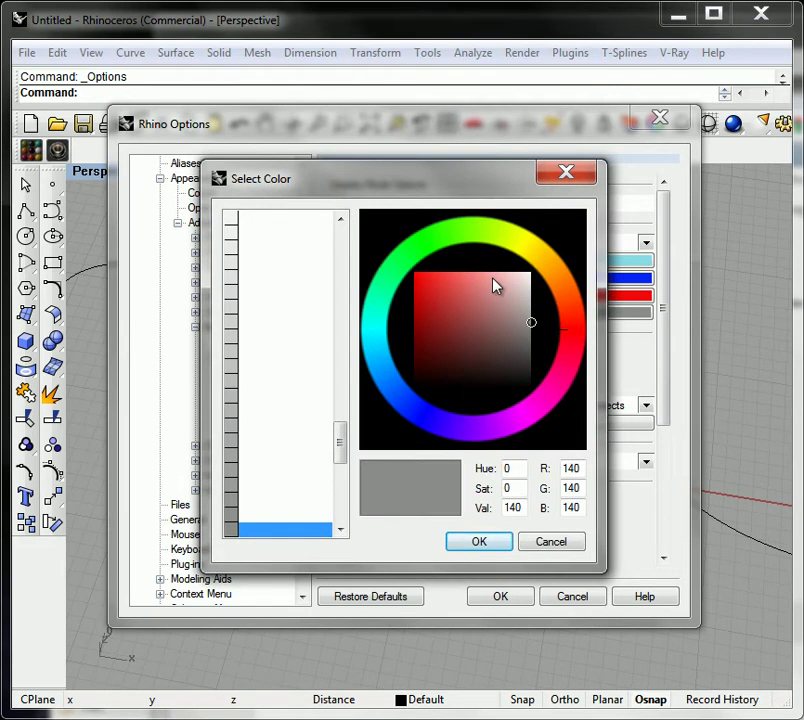
pyautogui.click(494, 278)
pyautogui.click(480, 541)
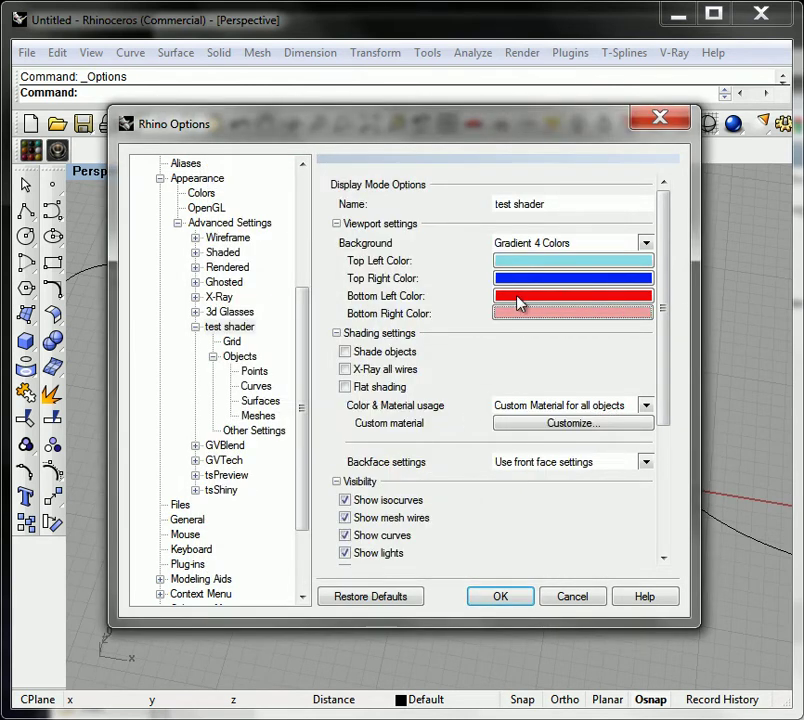
pyautogui.click(500, 596)
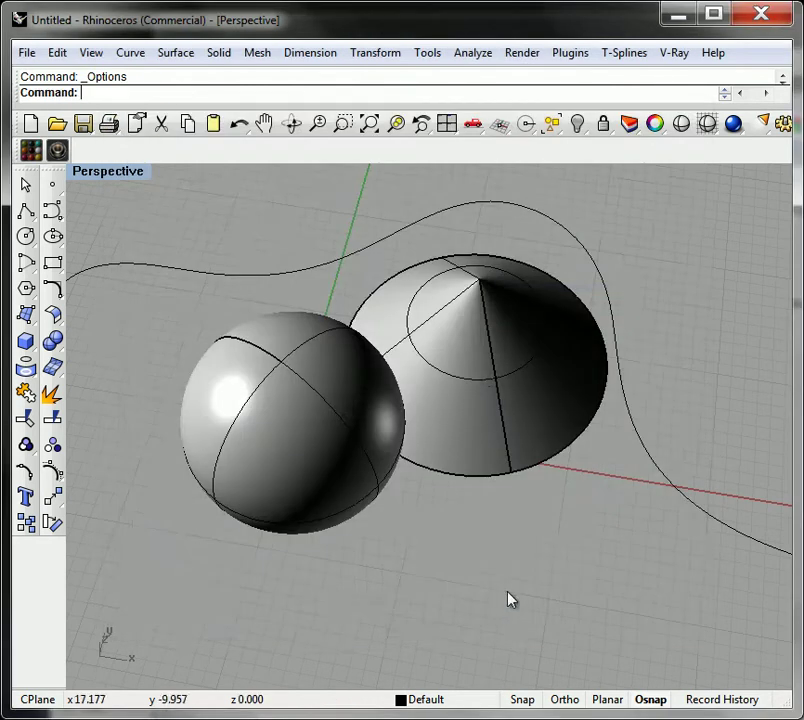
# Switch the Perspective viewport to the test shader display mode and inspect the gradient background from several angles
pyautogui.click(108, 172)
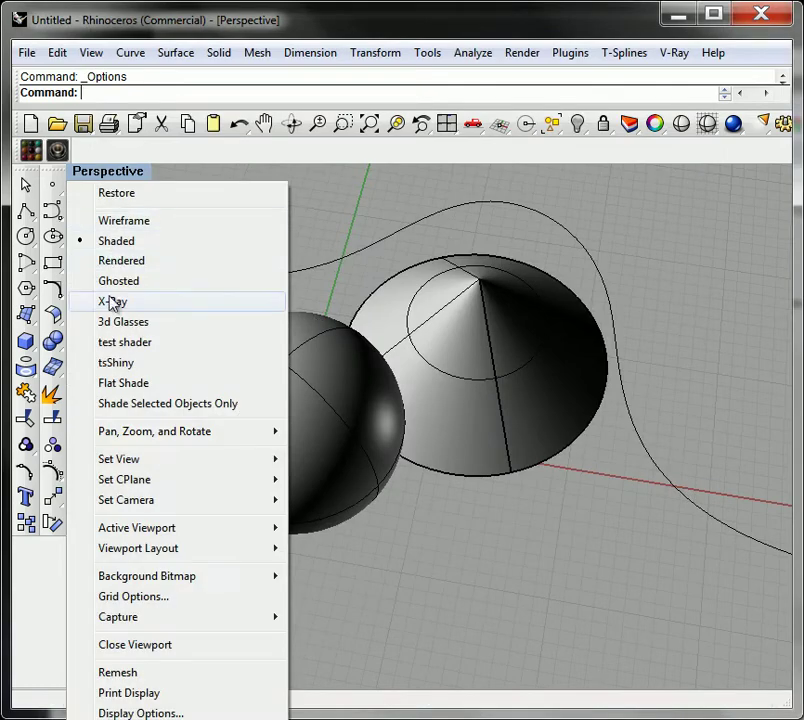
pyautogui.click(138, 342)
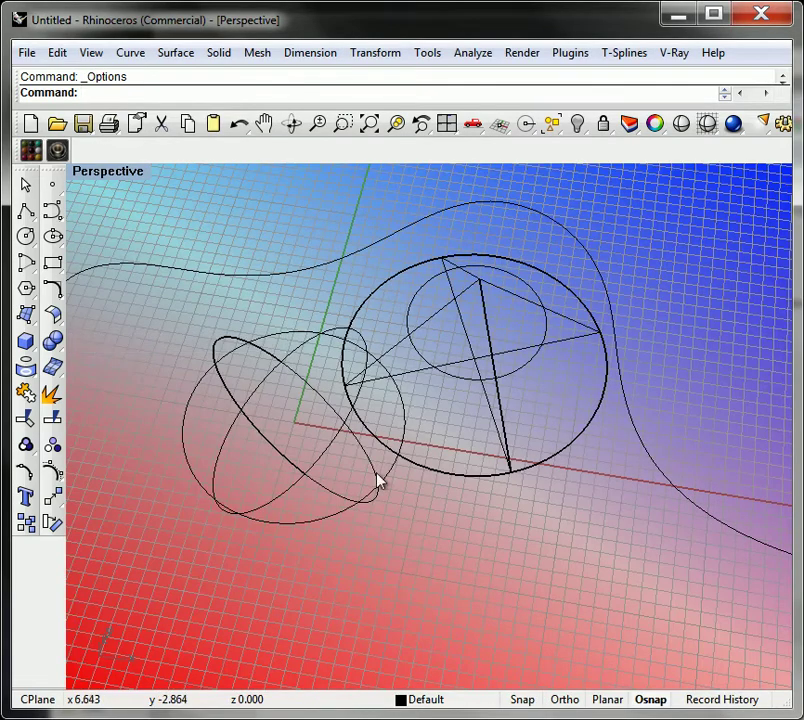
pyautogui.moveTo(377, 476); pyautogui.dragTo(526, 406, button='right')
pyautogui.scroll(-5, 456, 389)
pyautogui.scroll(-3, 460, 403)
pyautogui.moveTo(445, 404); pyautogui.dragTo(354, 510, button='right')
pyautogui.scroll(5, 462, 388)
pyautogui.scroll(2, 416, 436)
pyautogui.scroll(4, 368, 440)
pyautogui.scroll(-5, 352, 416)
pyautogui.moveTo(352, 416); pyautogui.dragTo(370, 420, button='right')
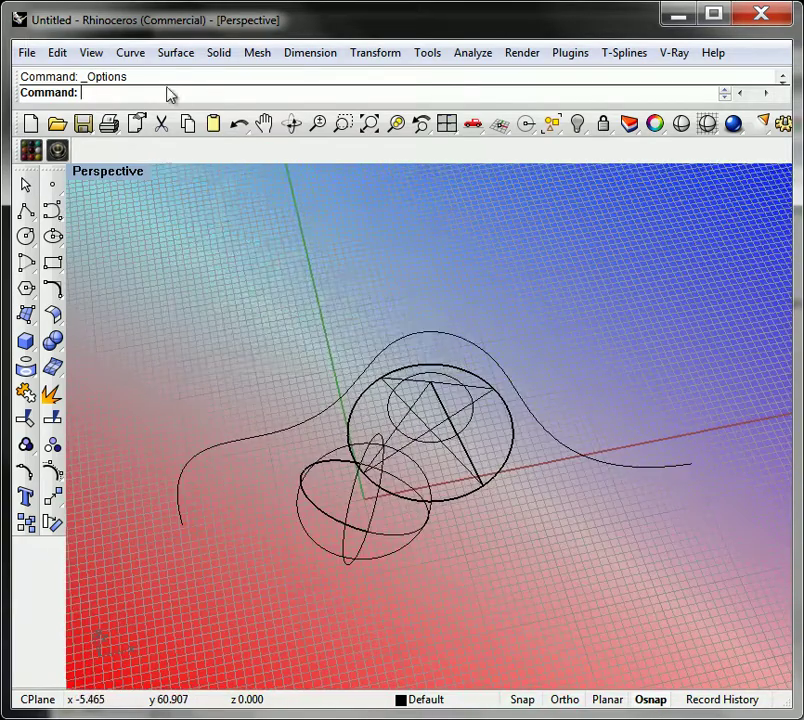
# Reopen the test shader display mode settings and enable Shade objects
pyautogui.middleClick(170, 92)
pyautogui.click(229, 238)
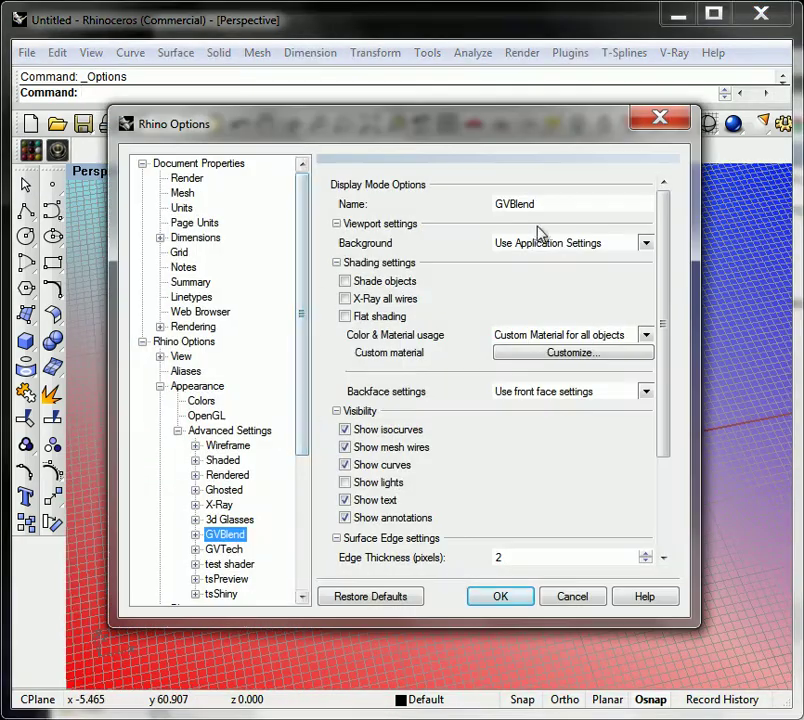
pyautogui.click(231, 565)
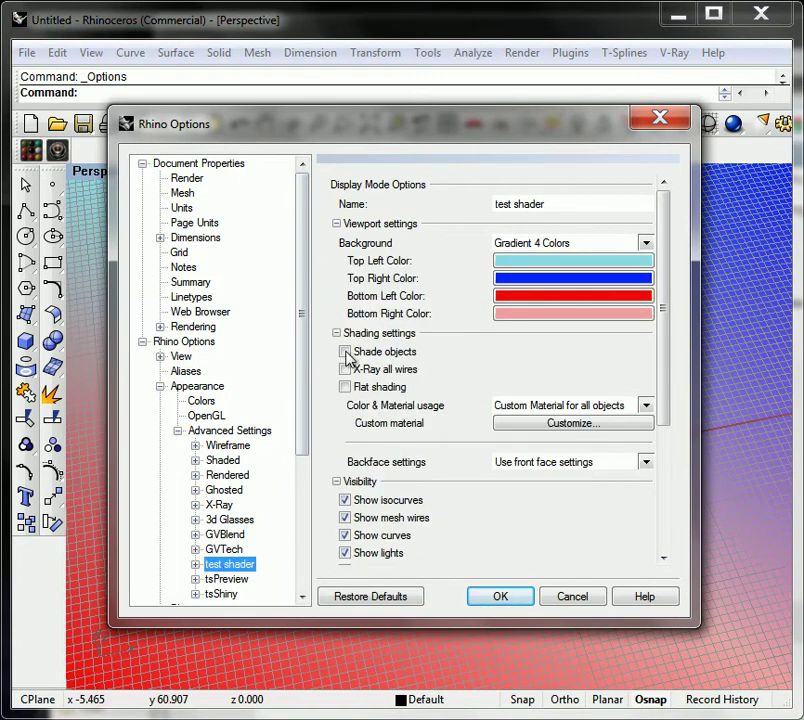
pyautogui.moveTo(350, 138); pyautogui.dragTo(670, 59)
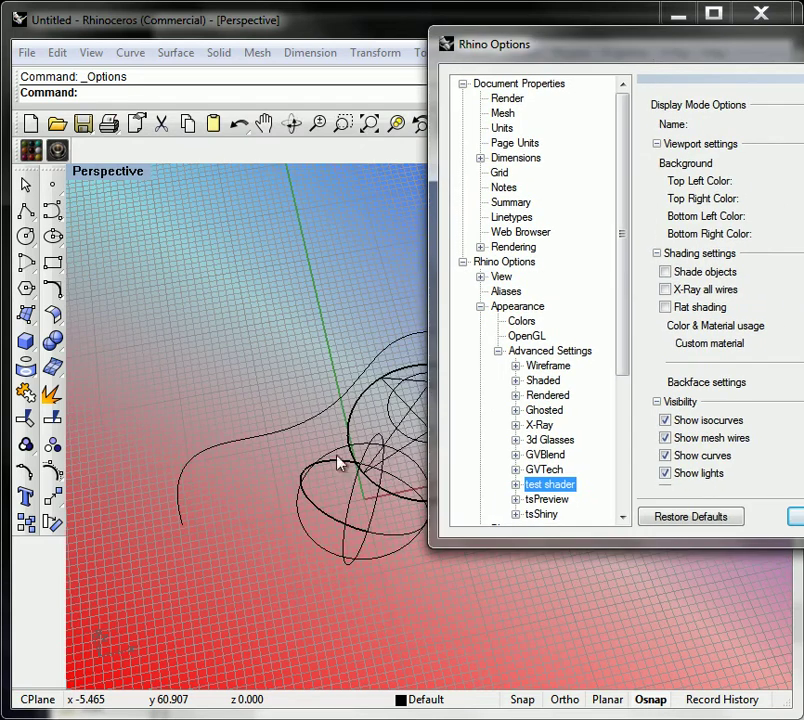
pyautogui.click(666, 272)
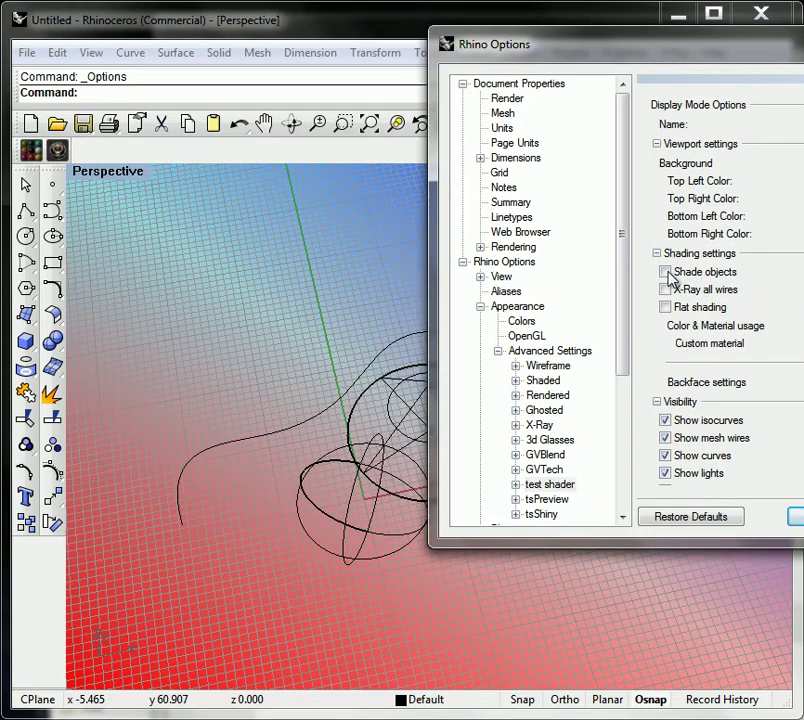
pyautogui.moveTo(687, 62)
pyautogui.mouseDown()
pyautogui.moveTo(677, 84)
pyautogui.moveTo(692, 81)
pyautogui.mouseUp()
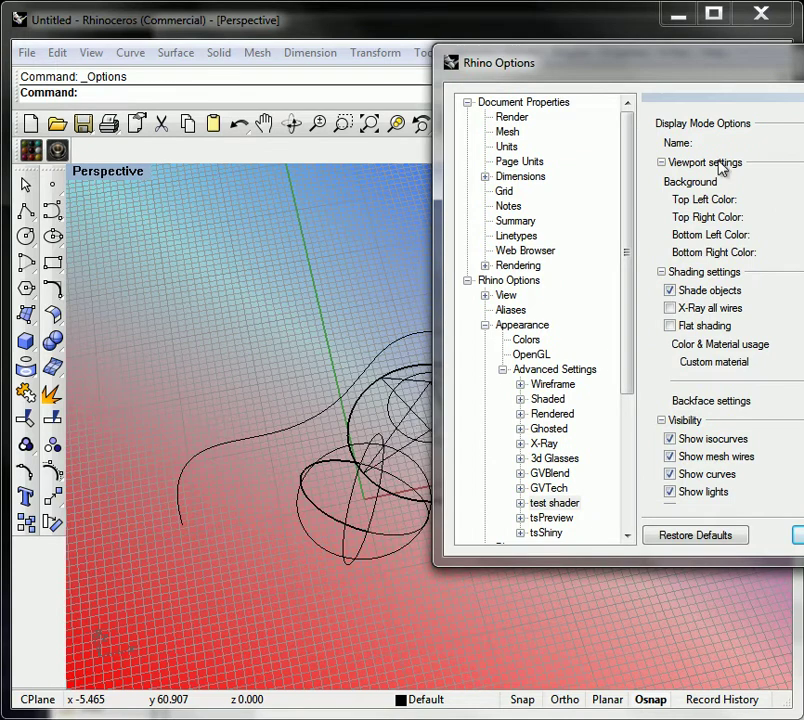
pyautogui.moveTo(692, 70); pyautogui.dragTo(478, 170)
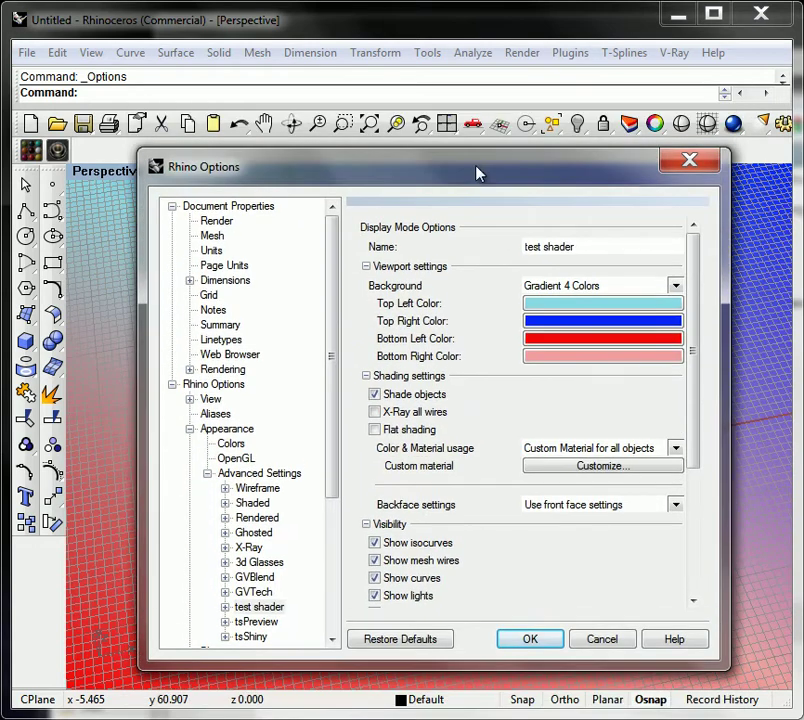
# Use a custom material for all objects and set its gloss finish to 94% and luminosity to 39%
pyautogui.click(674, 450)
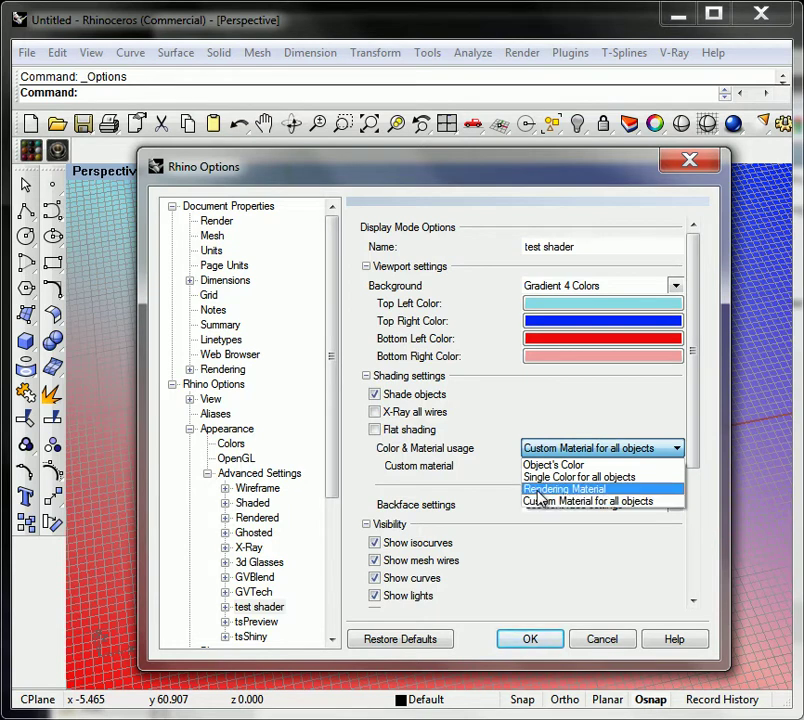
pyautogui.click(569, 501)
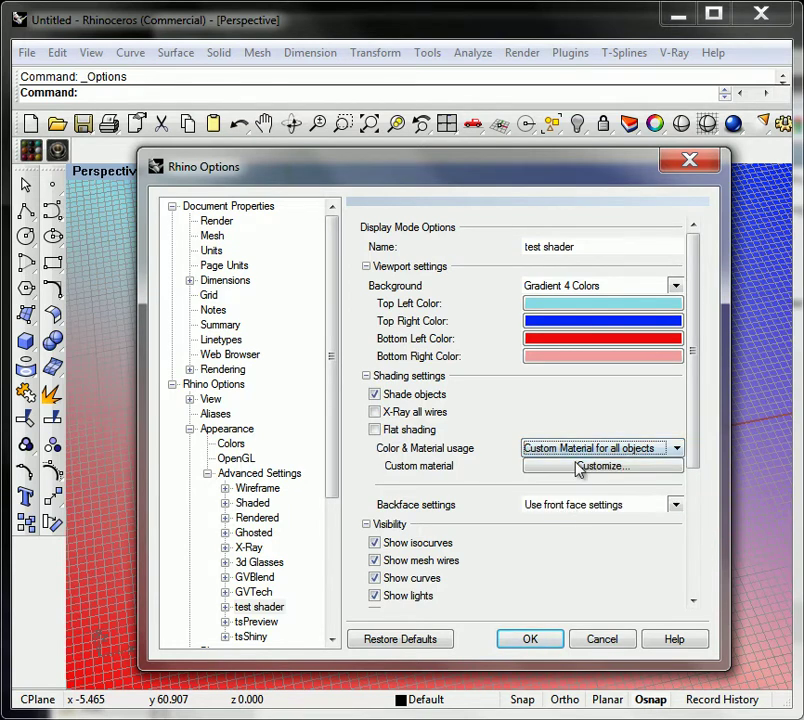
pyautogui.click(579, 467)
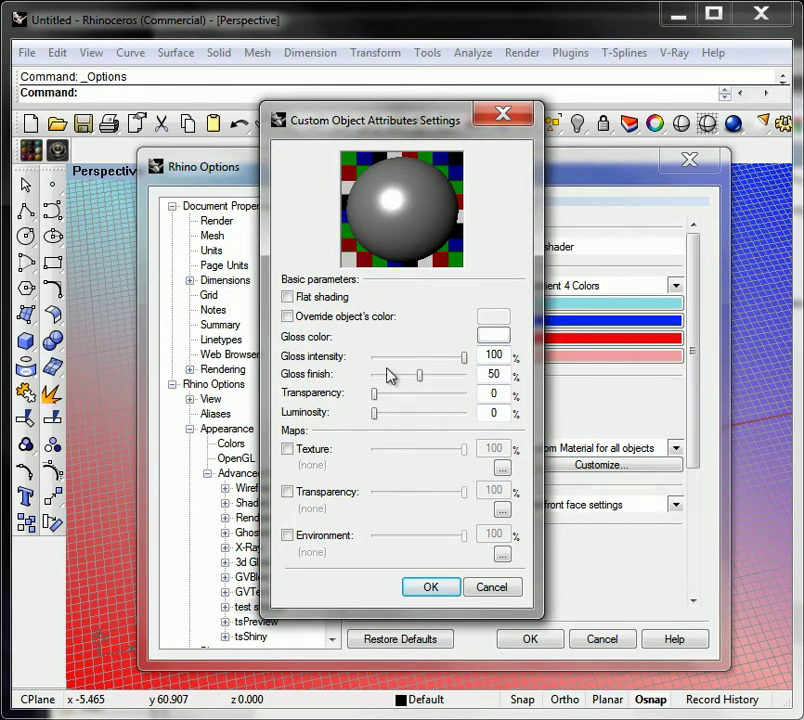
pyautogui.moveTo(421, 384); pyautogui.dragTo(461, 377)
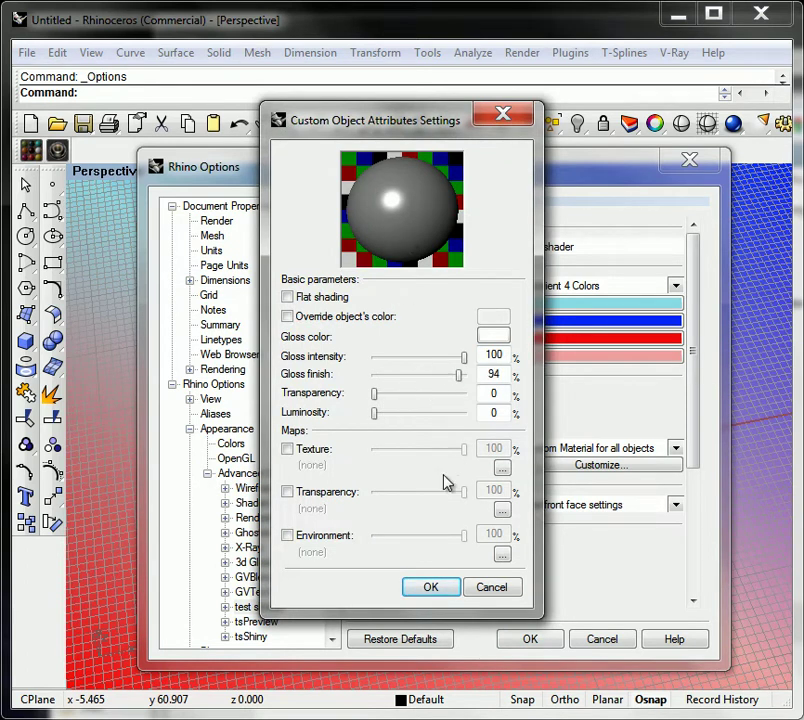
pyautogui.moveTo(376, 413); pyautogui.dragTo(409, 418)
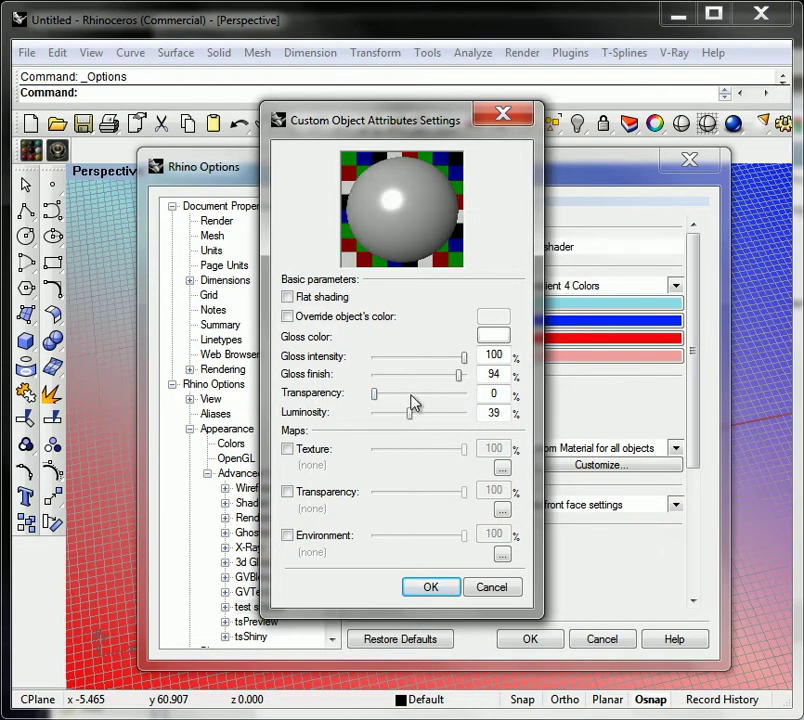
# Assign Glossy OffWhite.jpg from the EnvironmentMap Plastic folder as the custom material's environment map and accept the material
pyautogui.click(288, 535)
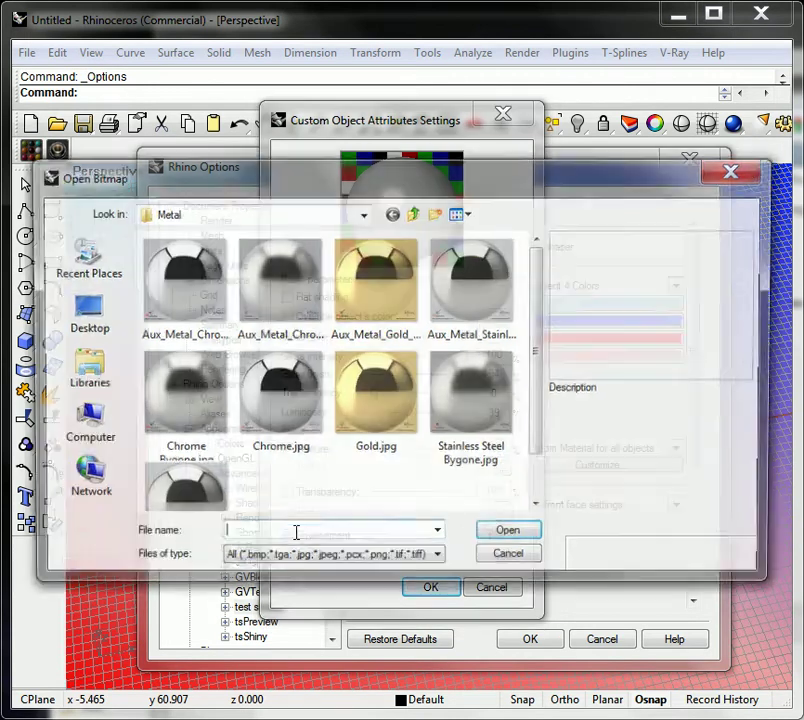
pyautogui.click(362, 213)
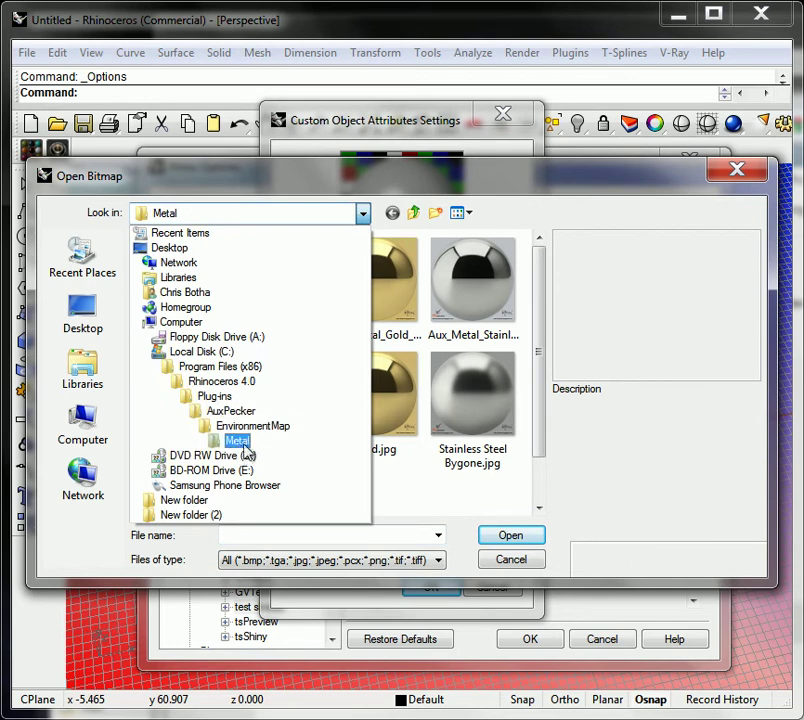
pyautogui.click(543, 425)
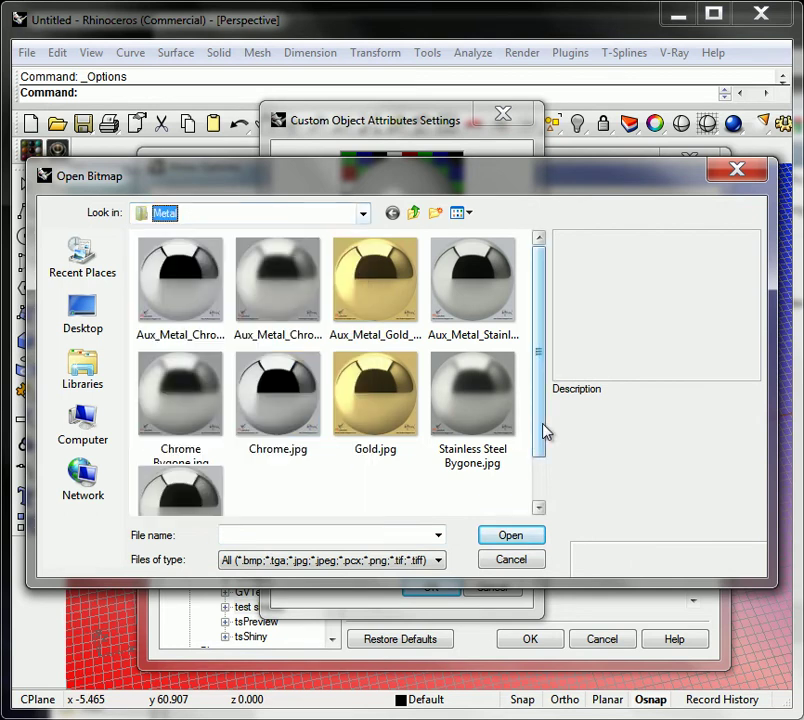
pyautogui.click(461, 213)
pyautogui.click(459, 213)
pyautogui.click(363, 213)
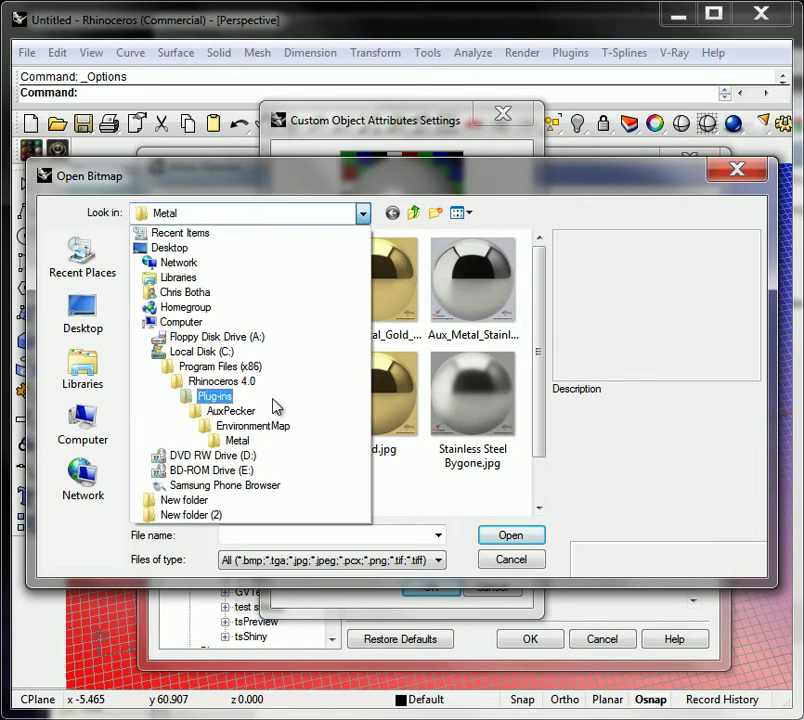
pyautogui.click(251, 426)
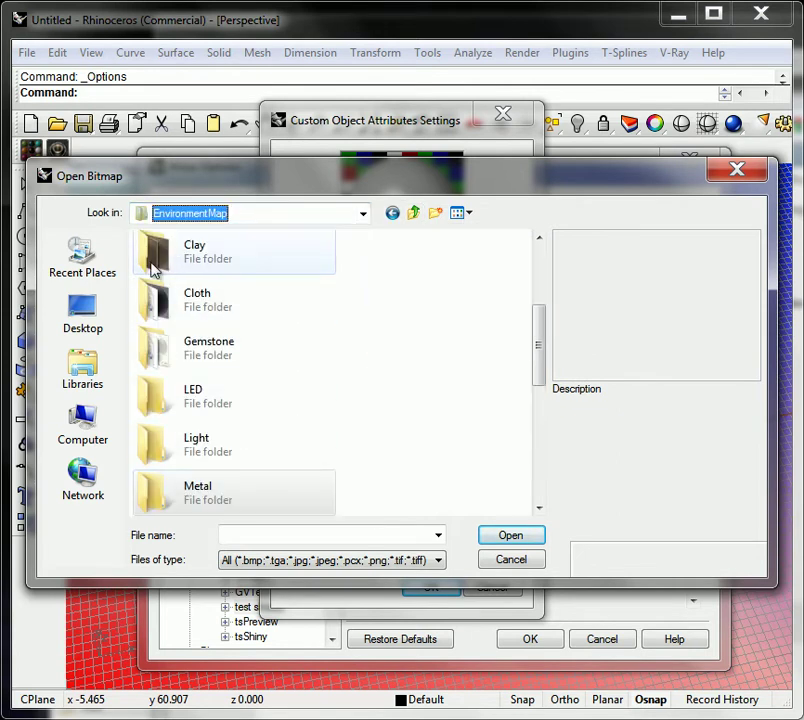
pyautogui.moveTo(537, 354); pyautogui.dragTo(537, 430)
pyautogui.doubleClick(208, 370)
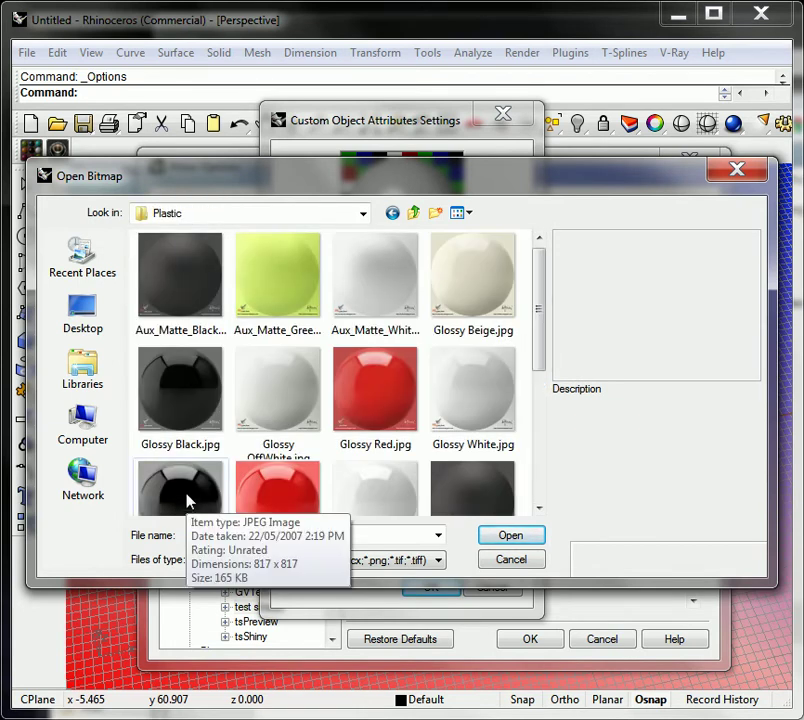
pyautogui.doubleClick(287, 398)
pyautogui.click(411, 588)
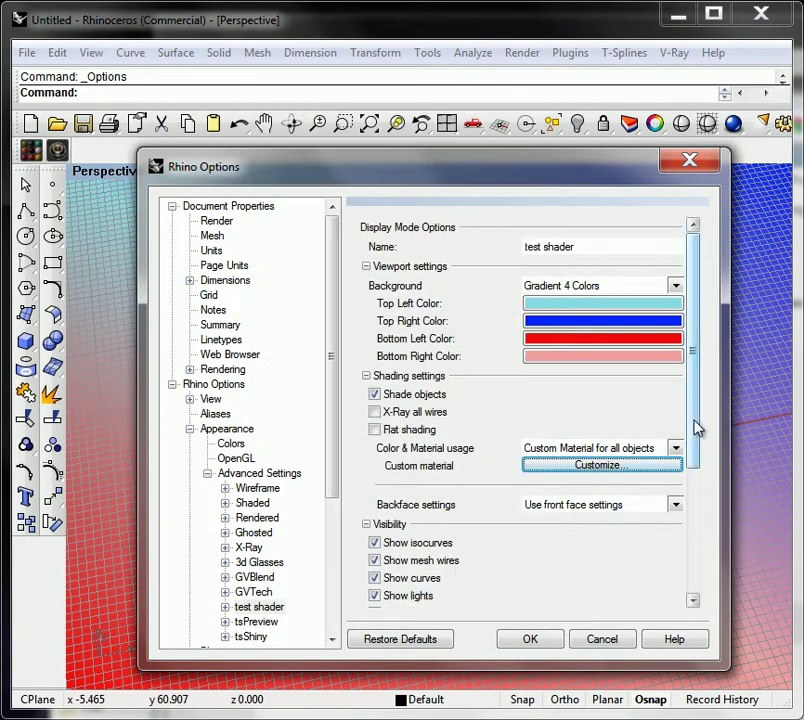
# Set the backfaces to Single Color for all backfaces and choose Yellow as their color
pyautogui.moveTo(697, 428); pyautogui.dragTo(693, 461)
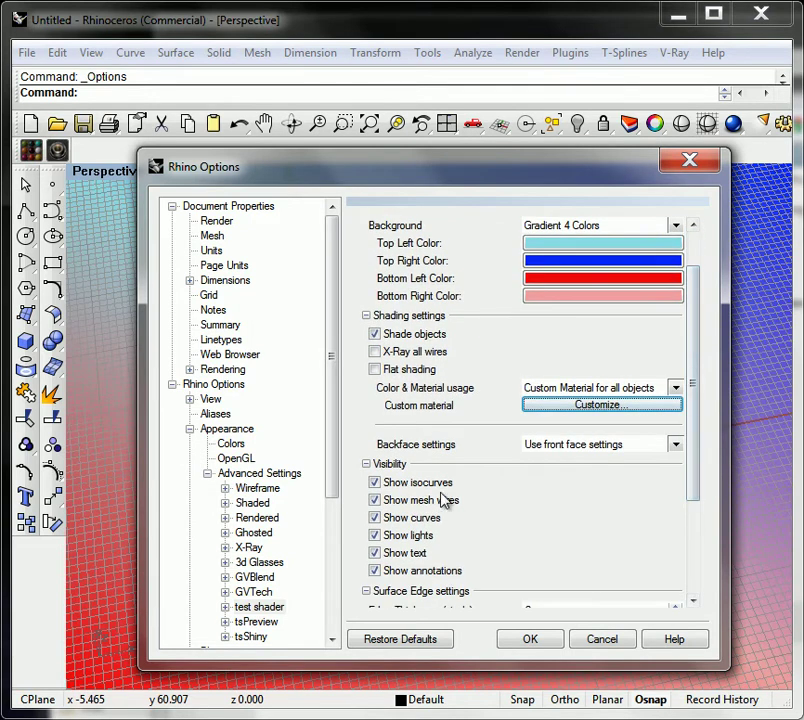
pyautogui.click(677, 445)
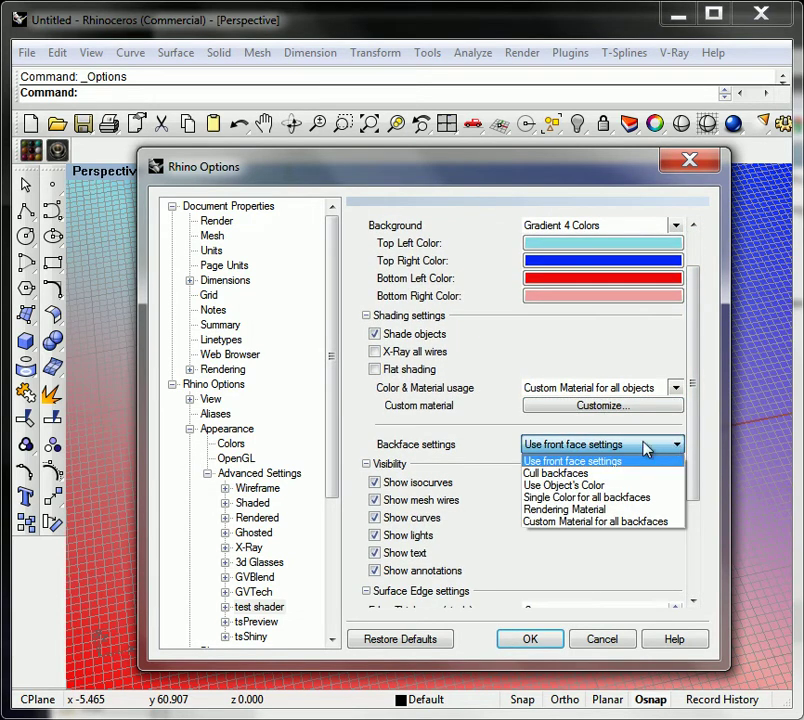
pyautogui.click(555, 498)
pyautogui.click(595, 497)
pyautogui.click(265, 394)
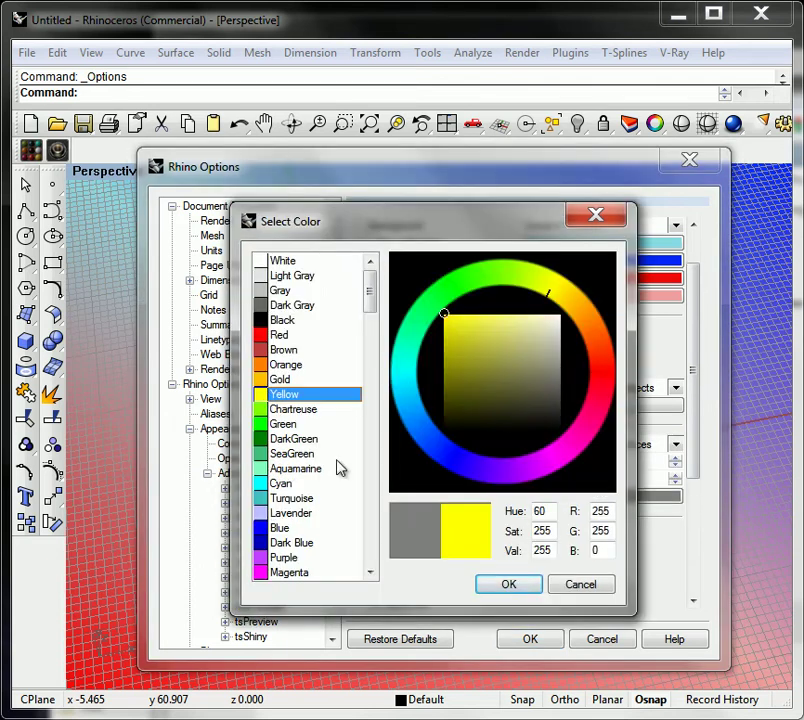
pyautogui.click(508, 584)
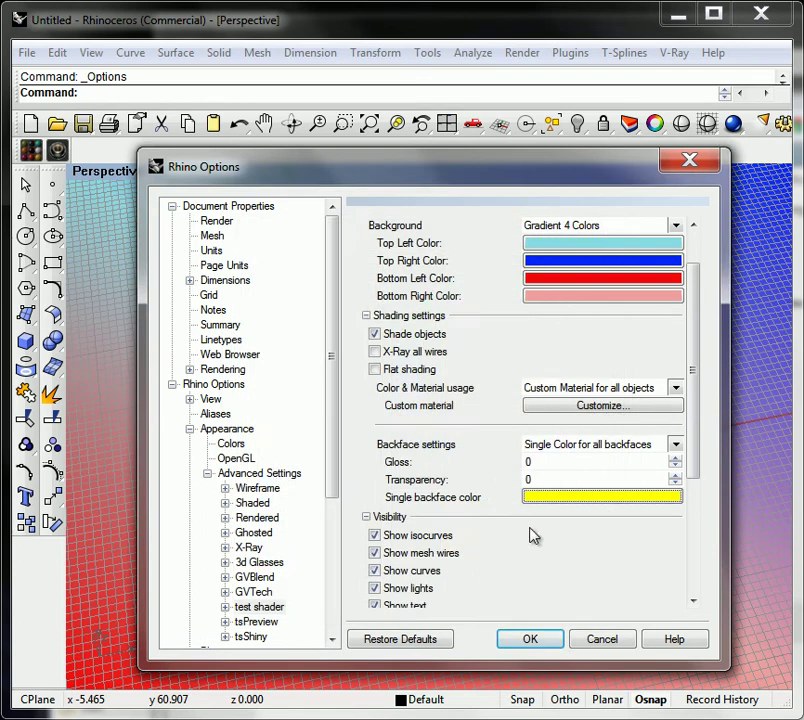
# Turn off the visibility of mesh wires, curves, lights, text and annotations
pyautogui.scroll(-1, 551, 470)
pyautogui.moveTo(692, 452); pyautogui.dragTo(700, 517)
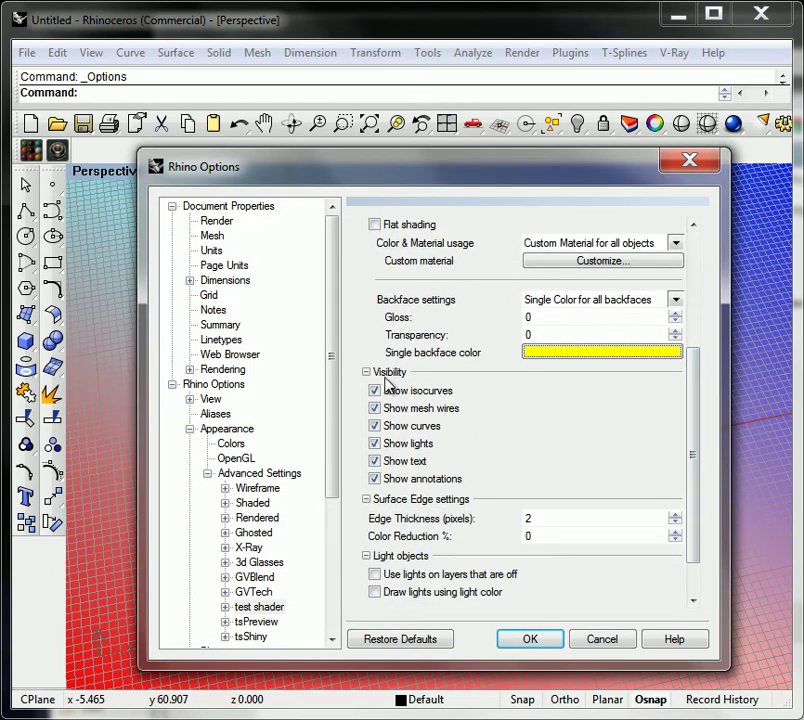
pyautogui.click(375, 408)
pyautogui.click(375, 408)
pyautogui.click(375, 426)
pyautogui.click(375, 443)
pyautogui.click(375, 461)
pyautogui.click(376, 479)
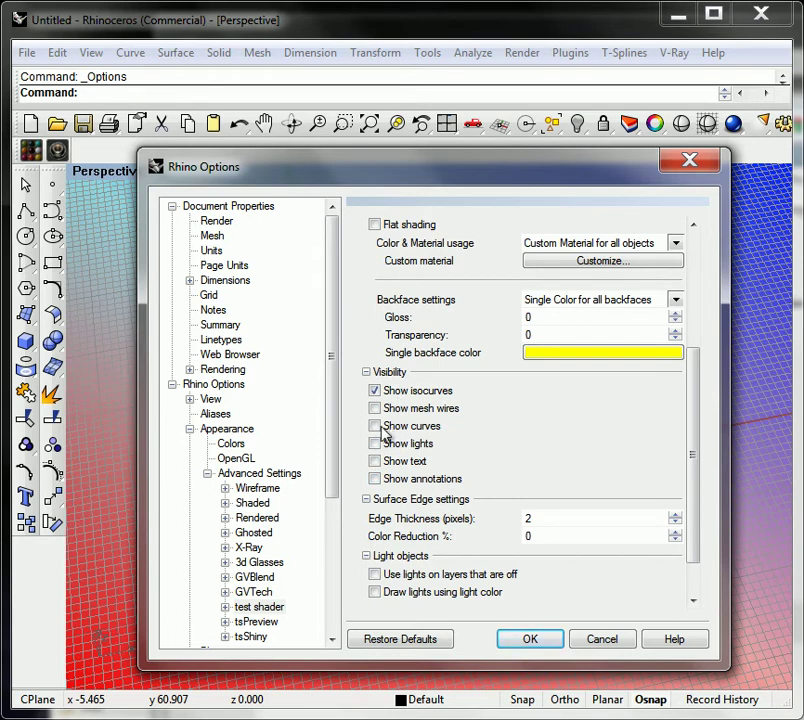
# Turn off isocurves, turn curves back on, and apply the display mode options
pyautogui.moveTo(342, 180); pyautogui.dragTo(677, 222)
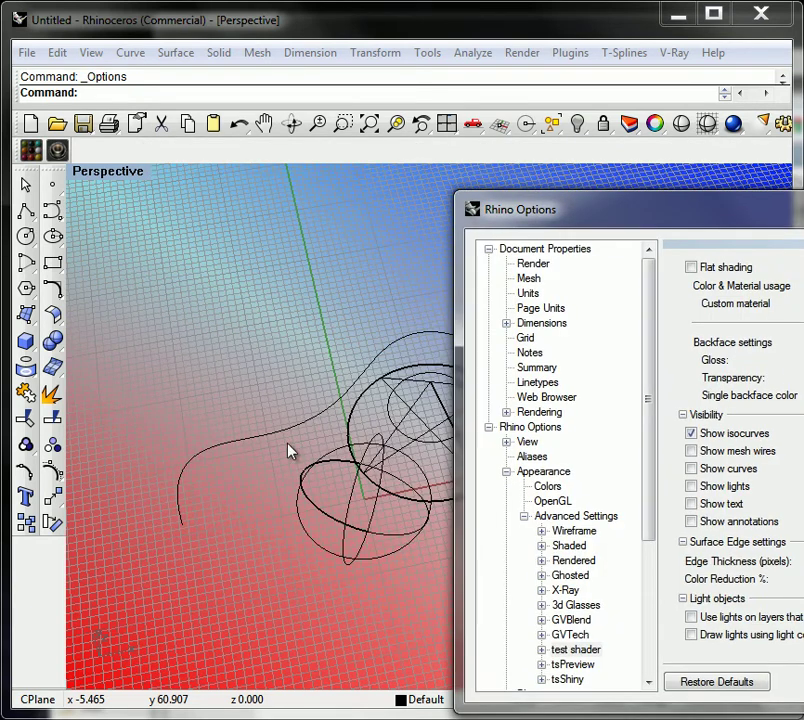
pyautogui.moveTo(693, 210); pyautogui.dragTo(413, 181)
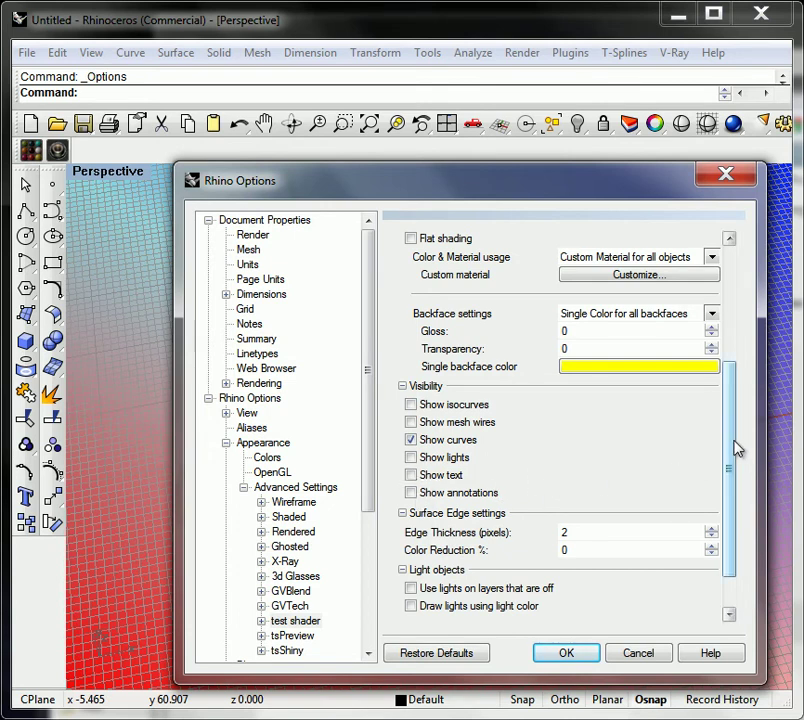
pyautogui.scroll(-3, 736, 448)
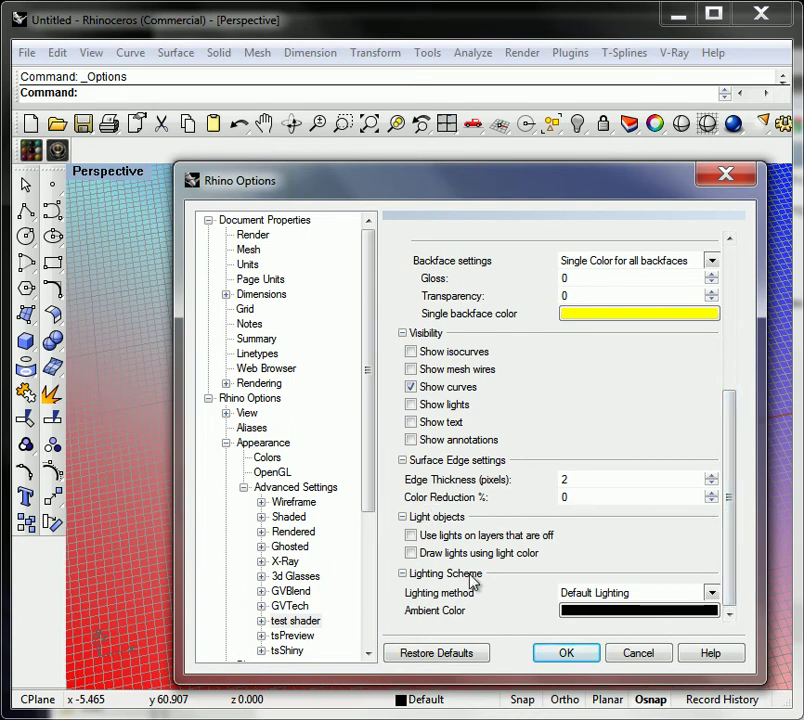
pyautogui.click(563, 652)
# Inspect the shaded sphere and cone from several angles to check the material, gloss and edges
pyautogui.moveTo(494, 605); pyautogui.dragTo(302, 465, button='right')
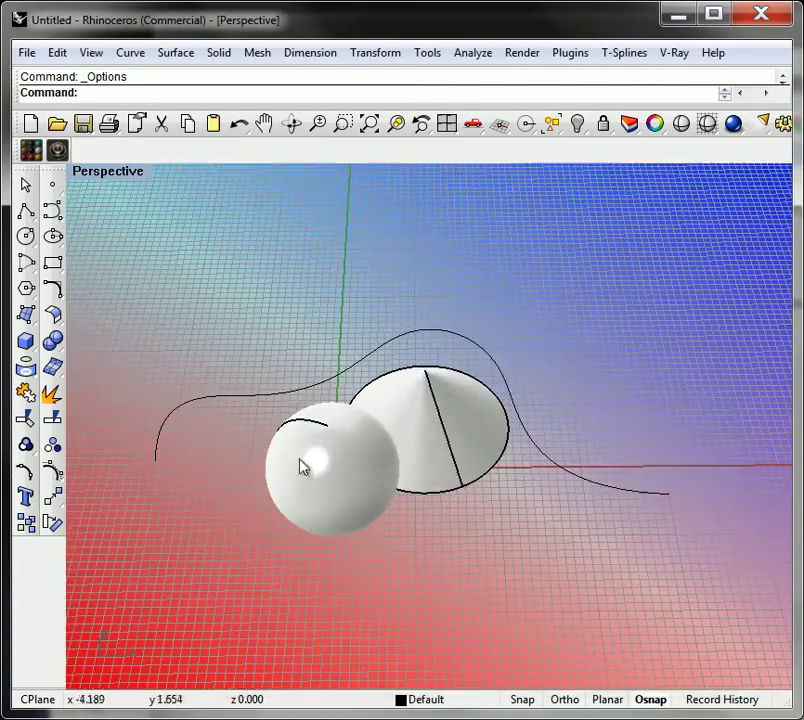
pyautogui.scroll(5, 305, 440)
pyautogui.scroll(-3, 313, 405)
pyautogui.moveTo(452, 397); pyautogui.dragTo(395, 510, button='right')
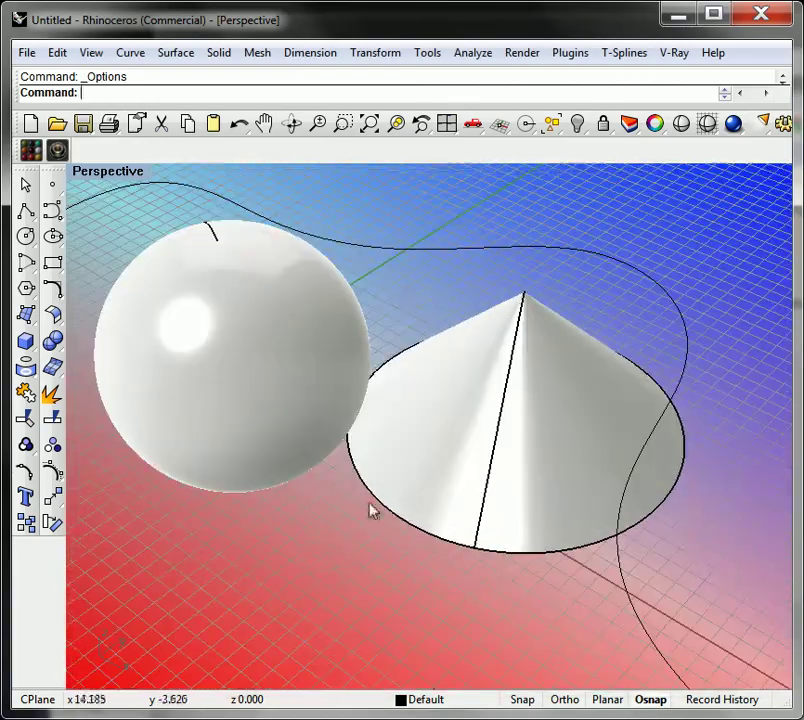
pyautogui.moveTo(204, 483); pyautogui.dragTo(580, 461, button='right')
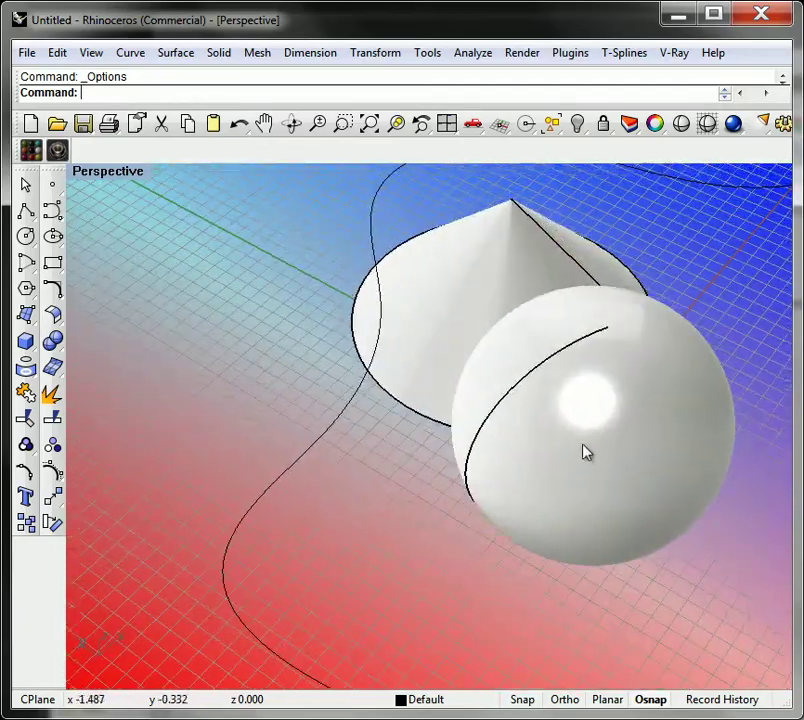
pyautogui.click(463, 450)
pyautogui.moveTo(331, 508); pyautogui.dragTo(310, 397, button='right')
pyautogui.click(310, 397)
pyautogui.moveTo(328, 562); pyautogui.dragTo(278, 547, button='right')
pyautogui.press('Escape')
pyautogui.scroll(3, 377, 352)
pyautogui.scroll(-3, 398, 395)
# Explode the cone into separate surfaces and delete its flat base surface
pyautogui.click(278, 547)
pyautogui.write('Exp')
pyautogui.press('Return')
pyautogui.moveTo(185, 472); pyautogui.dragTo(305, 548, button='right')
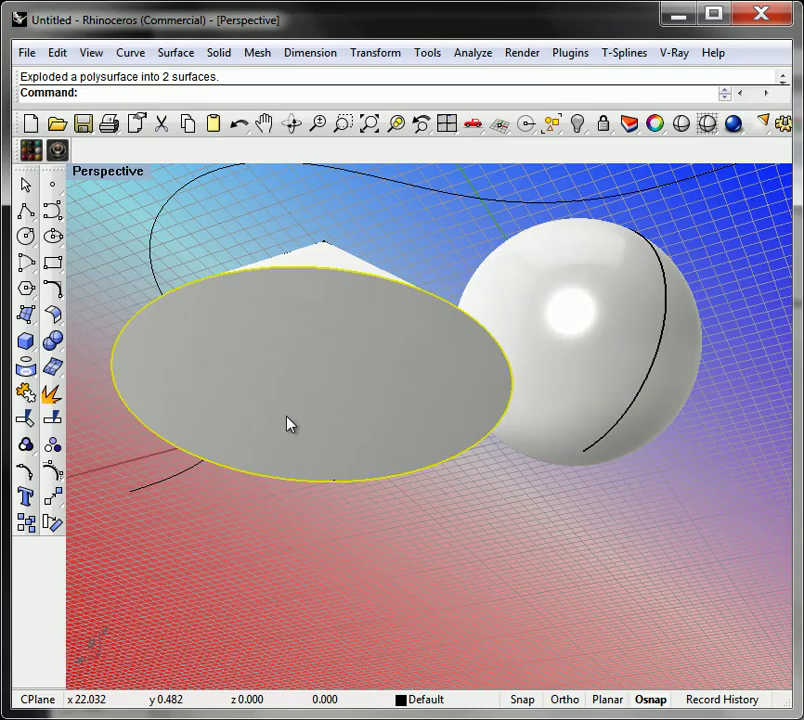
pyautogui.press('Delete')
pyautogui.moveTo(287, 425); pyautogui.dragTo(155, 330, button='right')
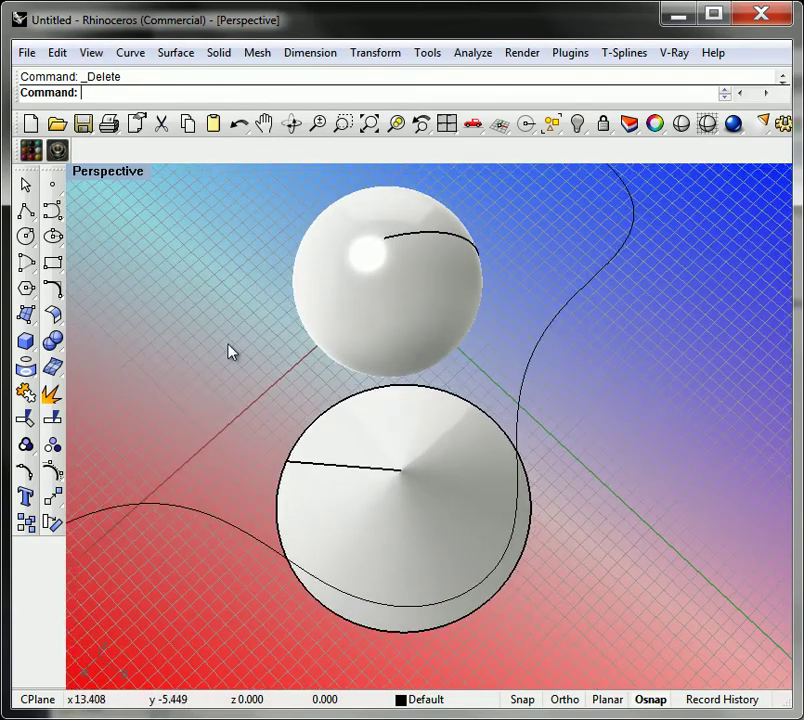